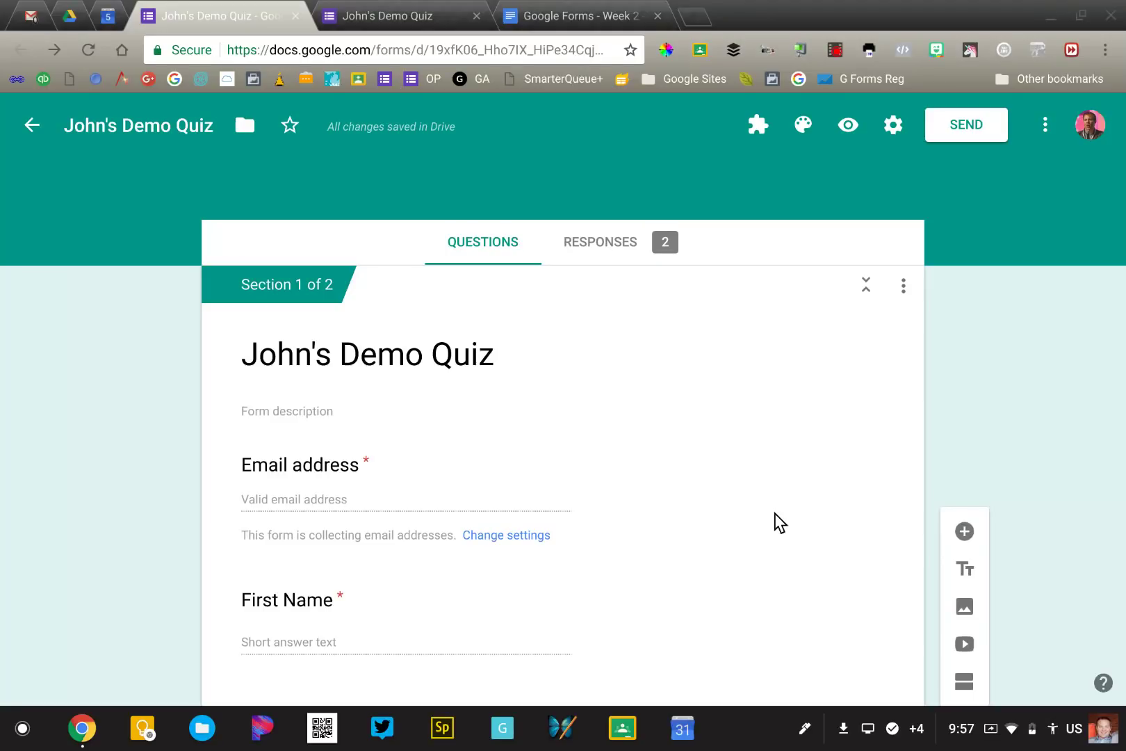
Scroll up and down through John's Demo Quiz to review its questions
scroll(774, 513, "down", 3)
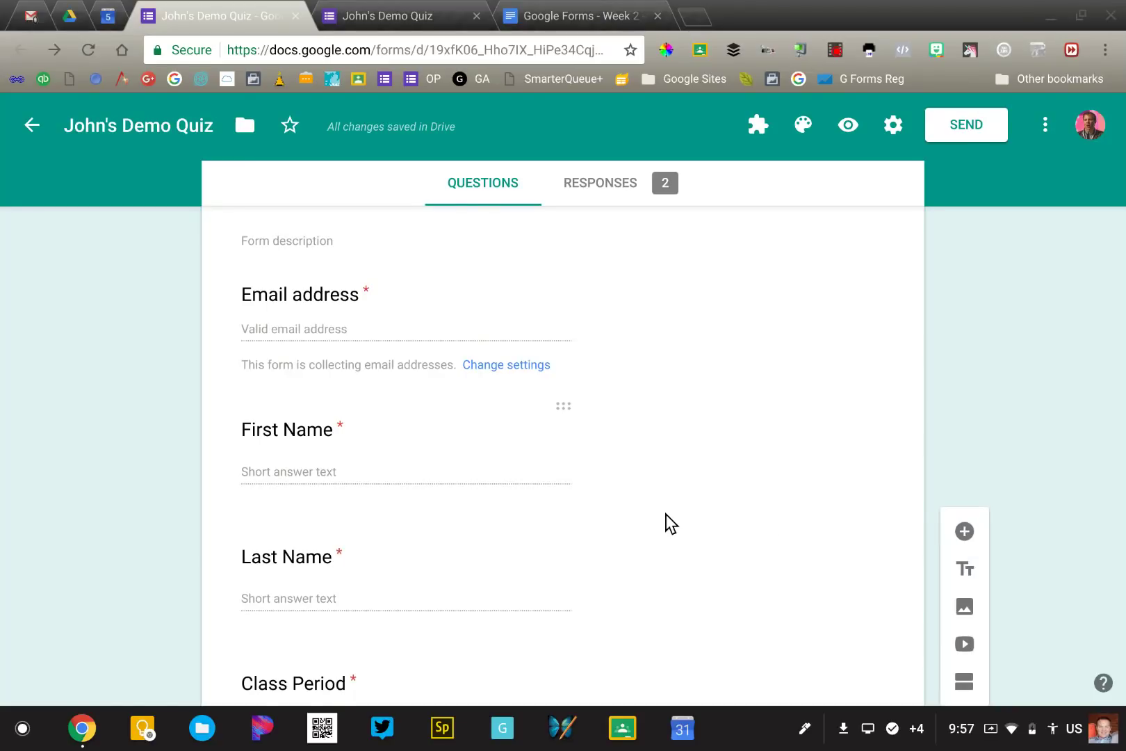
scroll(666, 515, "up", 1)
scroll(666, 515, "down", 1)
scroll(666, 520, "down", 3)
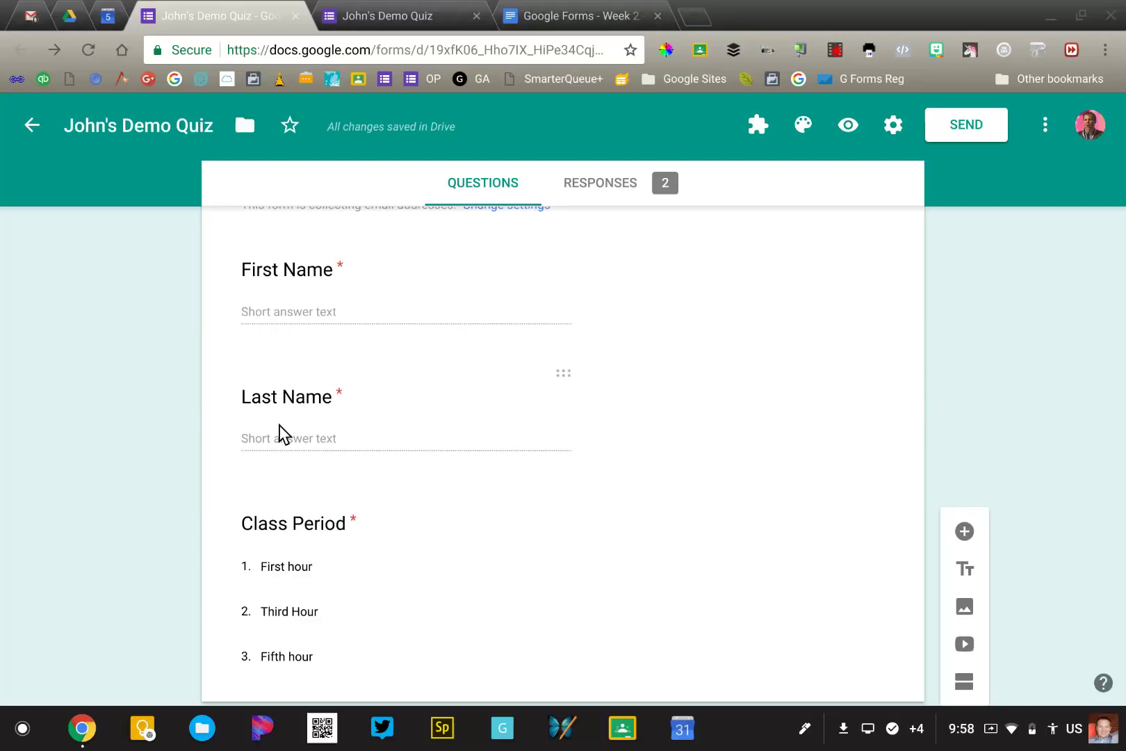
scroll(281, 432, "down", 3)
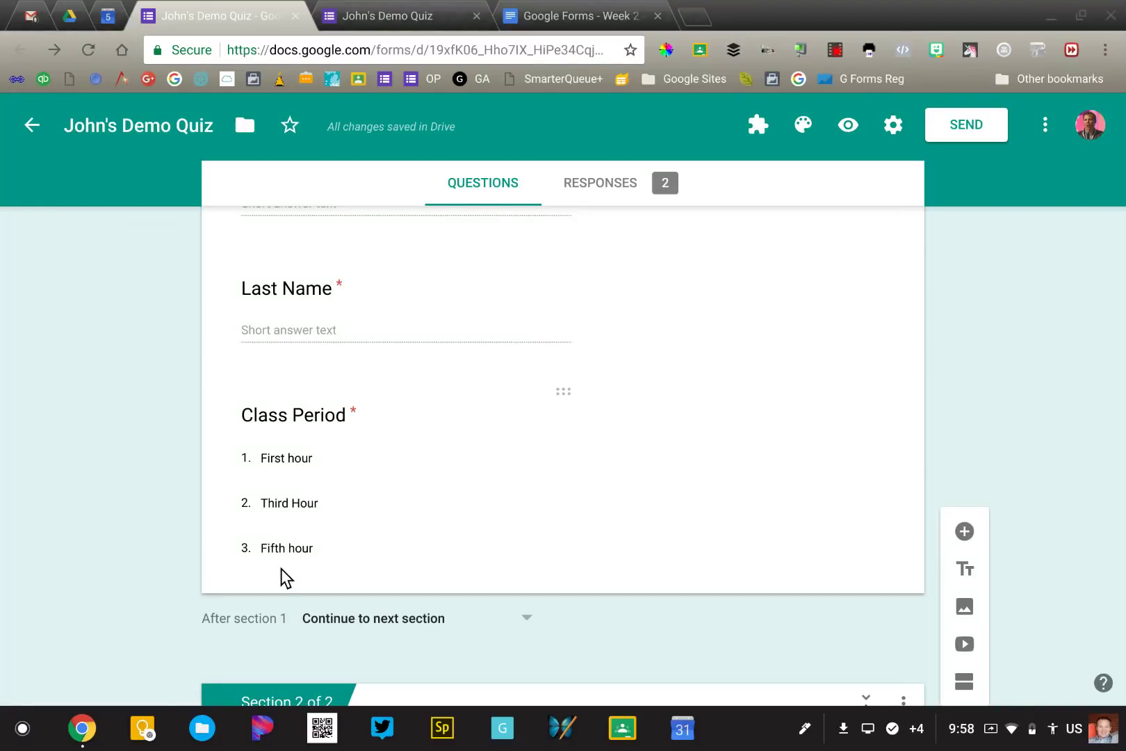
scroll(281, 568, "up", 3)
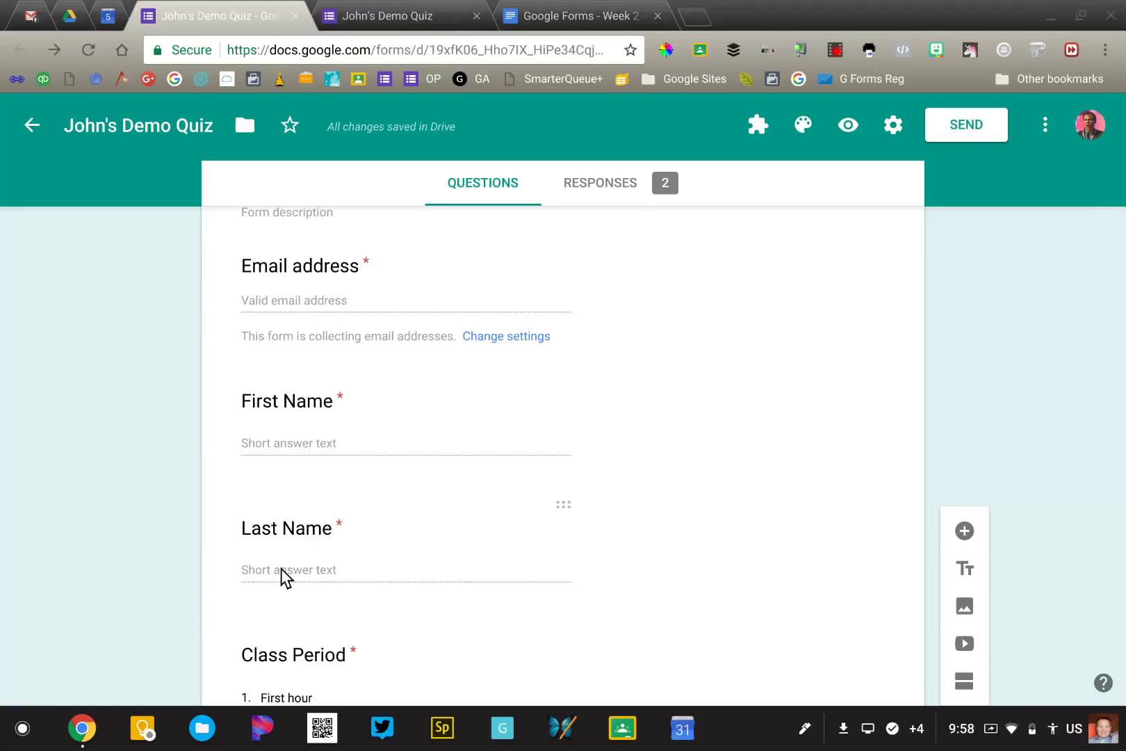
scroll(281, 569, "down", 8)
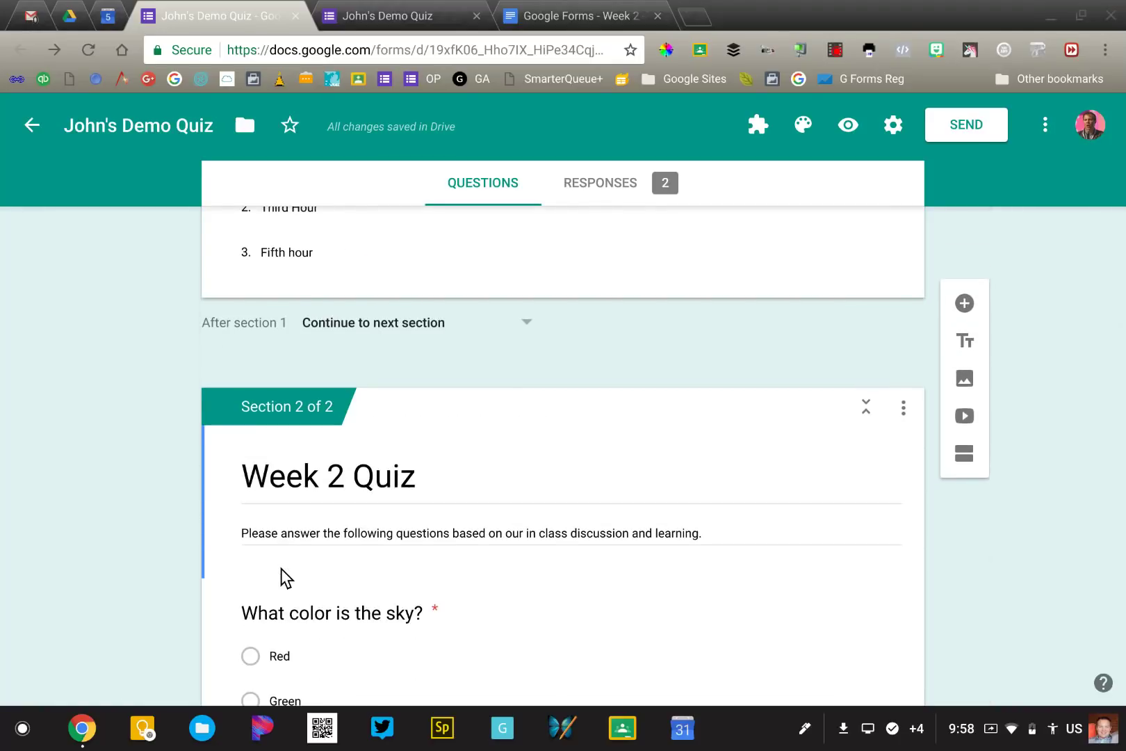
scroll(280, 569, "up", 10)
scroll(281, 569, "down", 3)
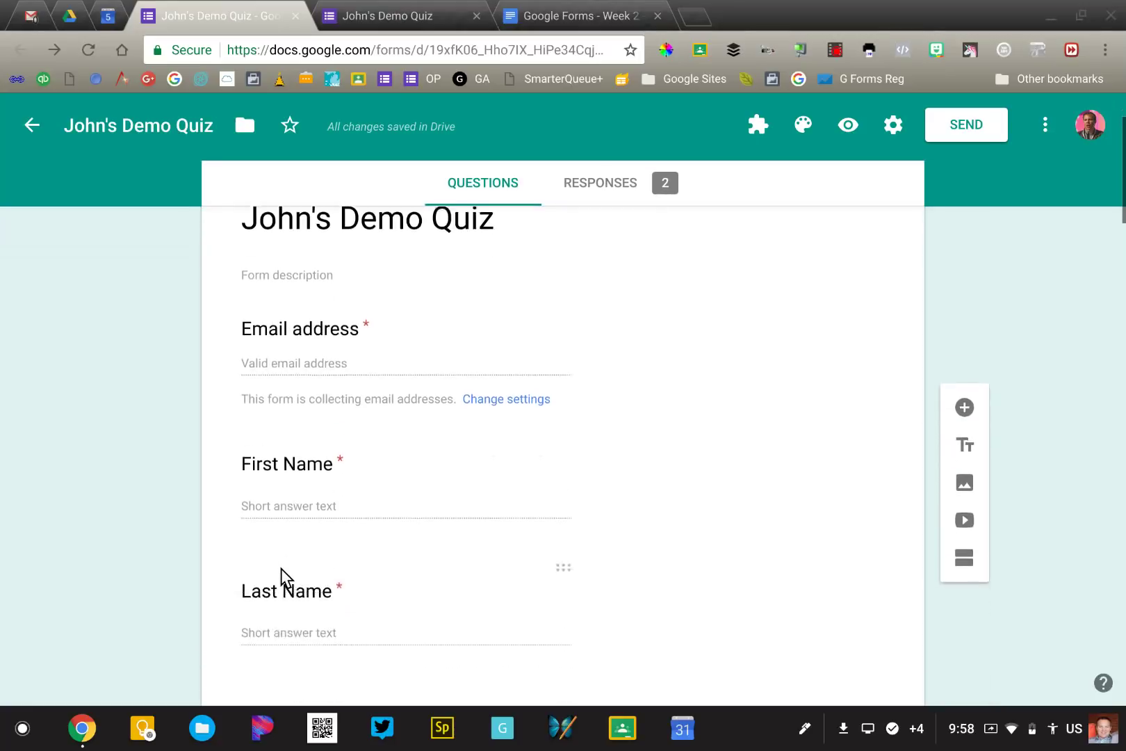
scroll(281, 569, "down", 1)
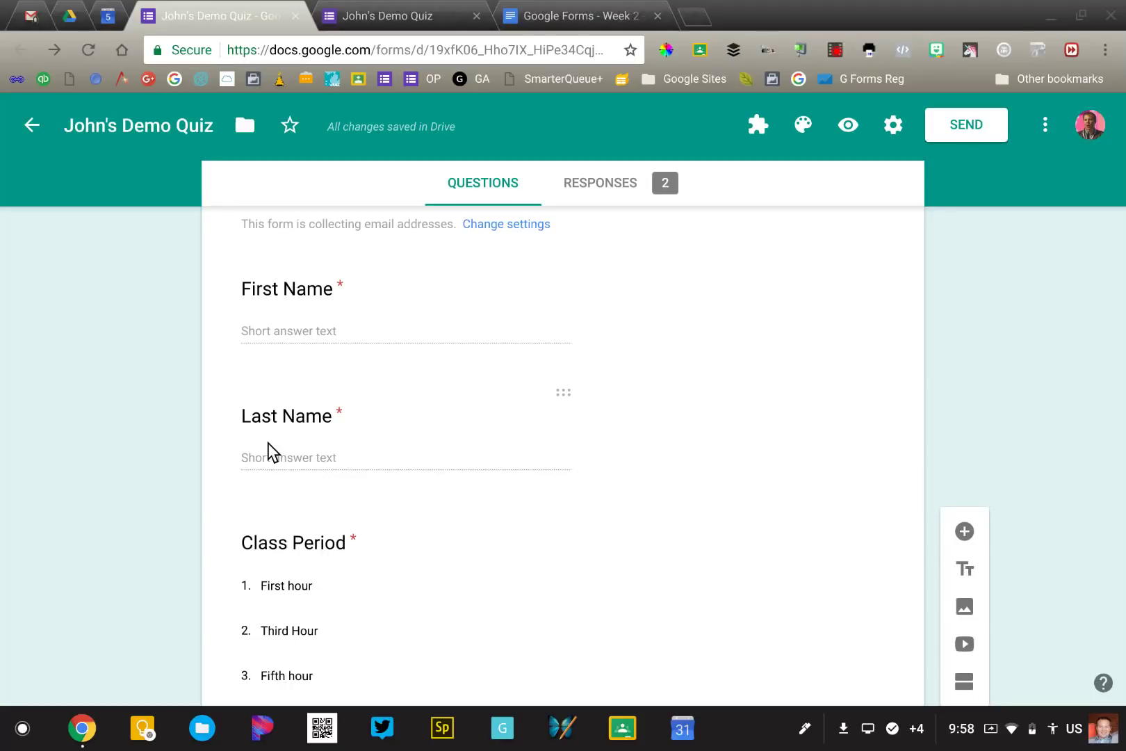
scroll(279, 410, "down", 3)
scroll(281, 411, "up", 3)
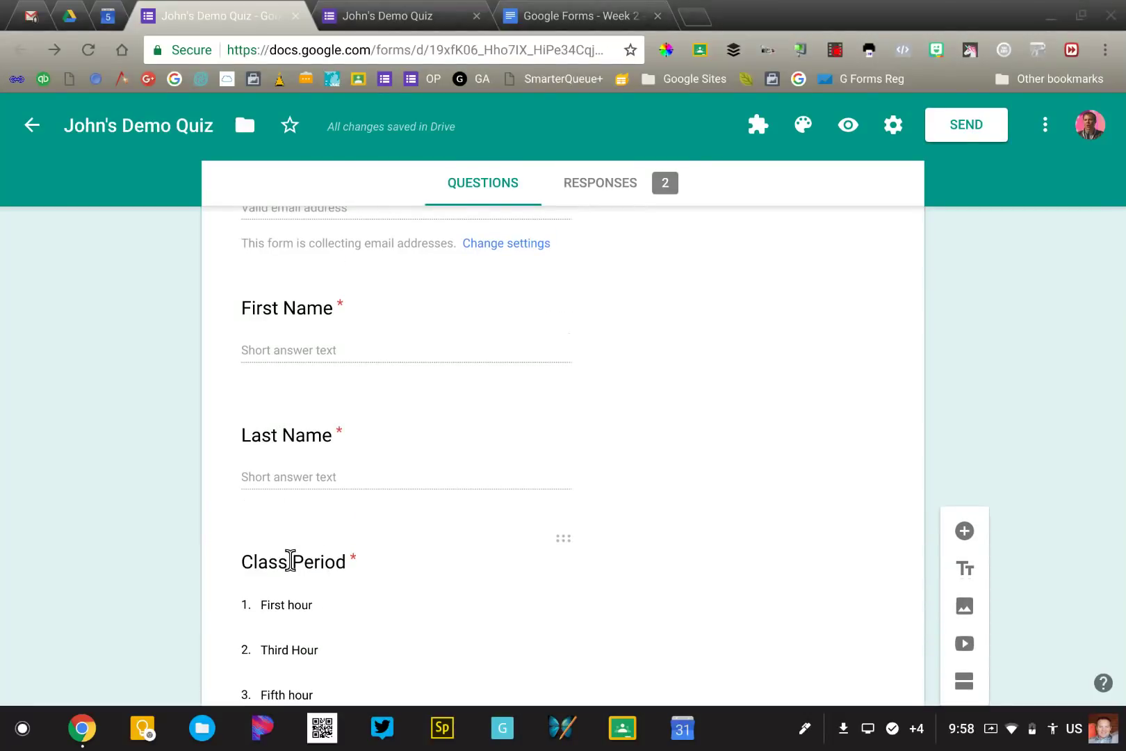
scroll(291, 561, "up", 4)
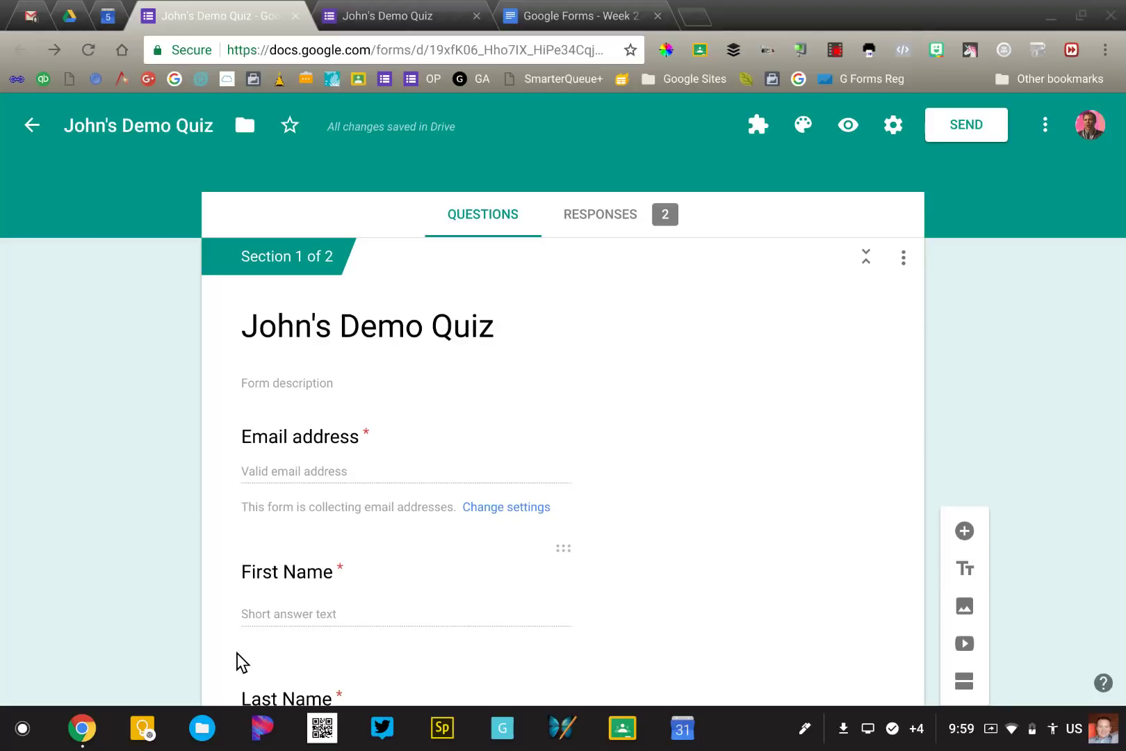
scroll(236, 653, "down", 3)
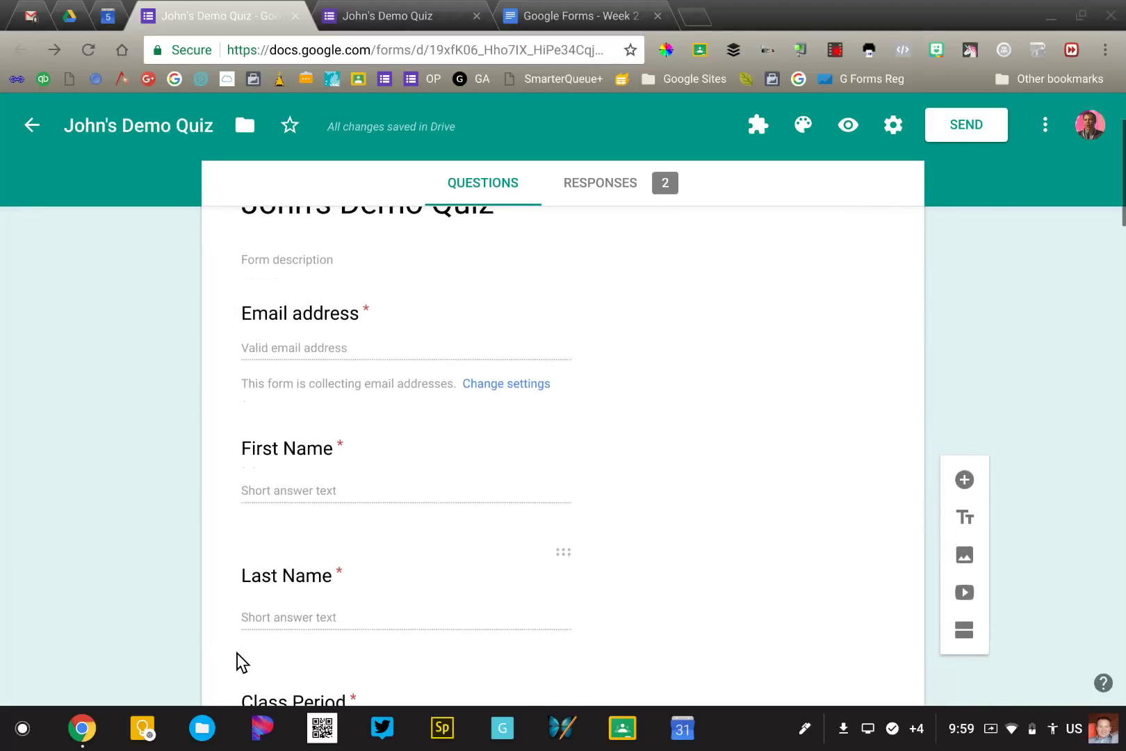
scroll(236, 653, "down", 1)
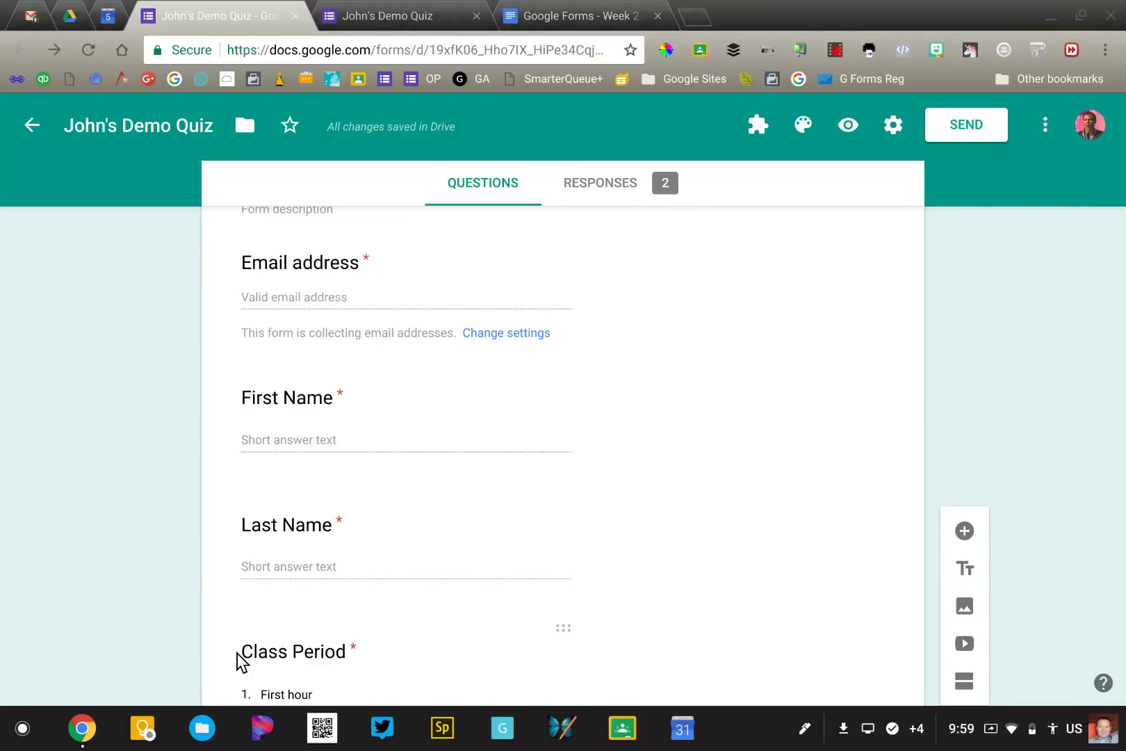
scroll(237, 653, "down", 7)
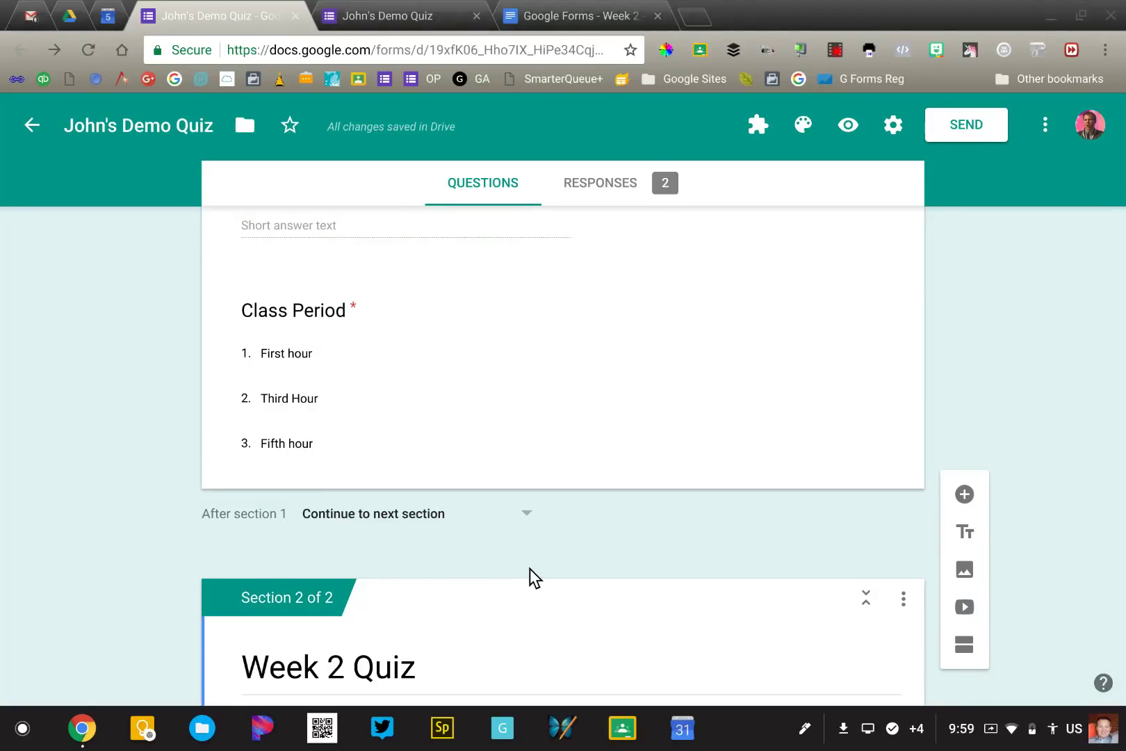
scroll(529, 569, "down", 4)
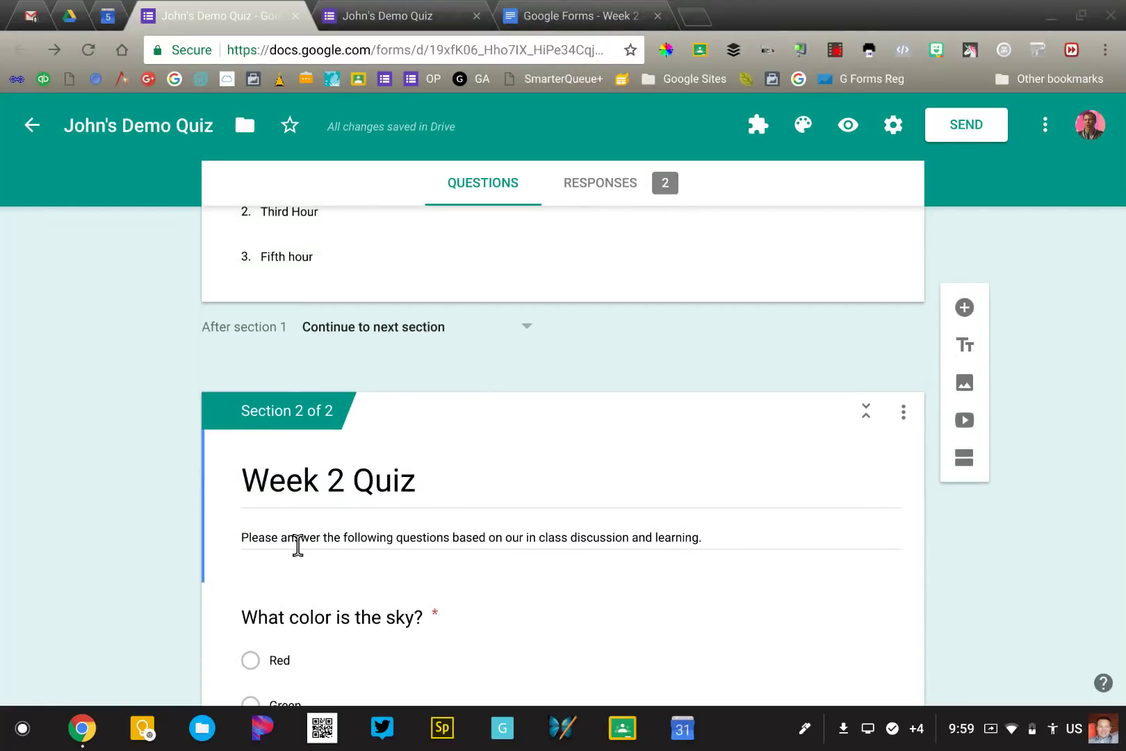
scroll(298, 544, "up", 10)
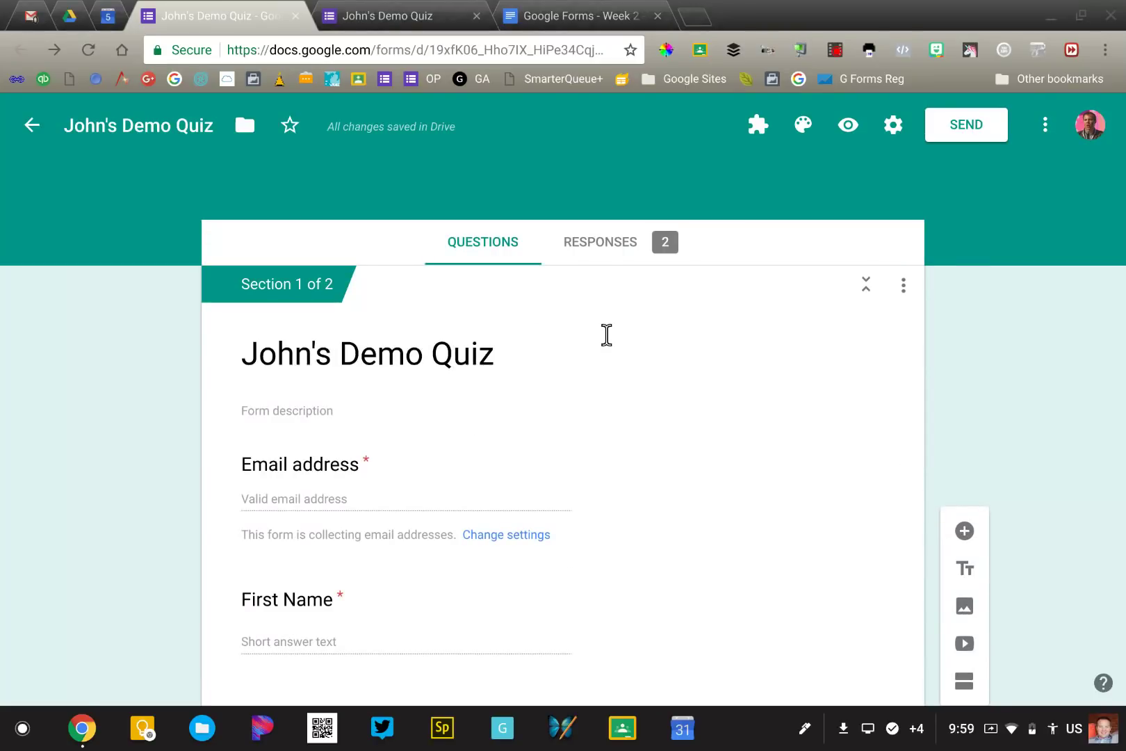
Open Settings and review the General options: email collection, Sowash Ventures sign-in, 1-response limit
left_click(894, 127)
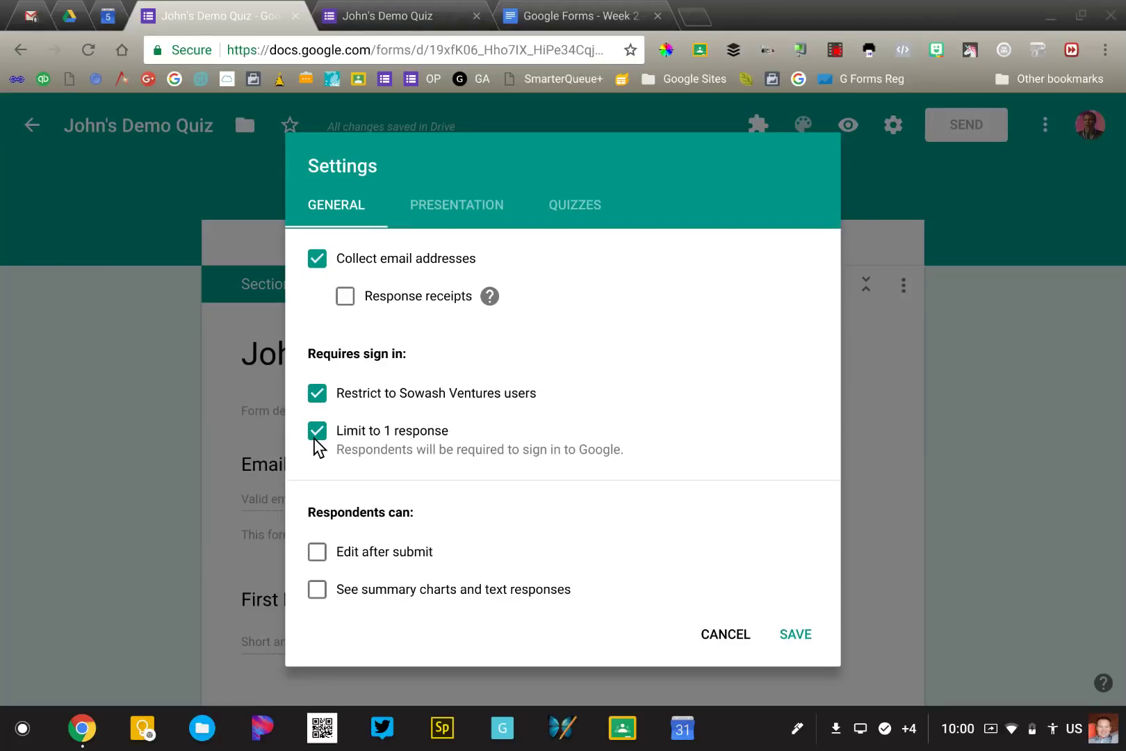
scroll(318, 445, "down", 2)
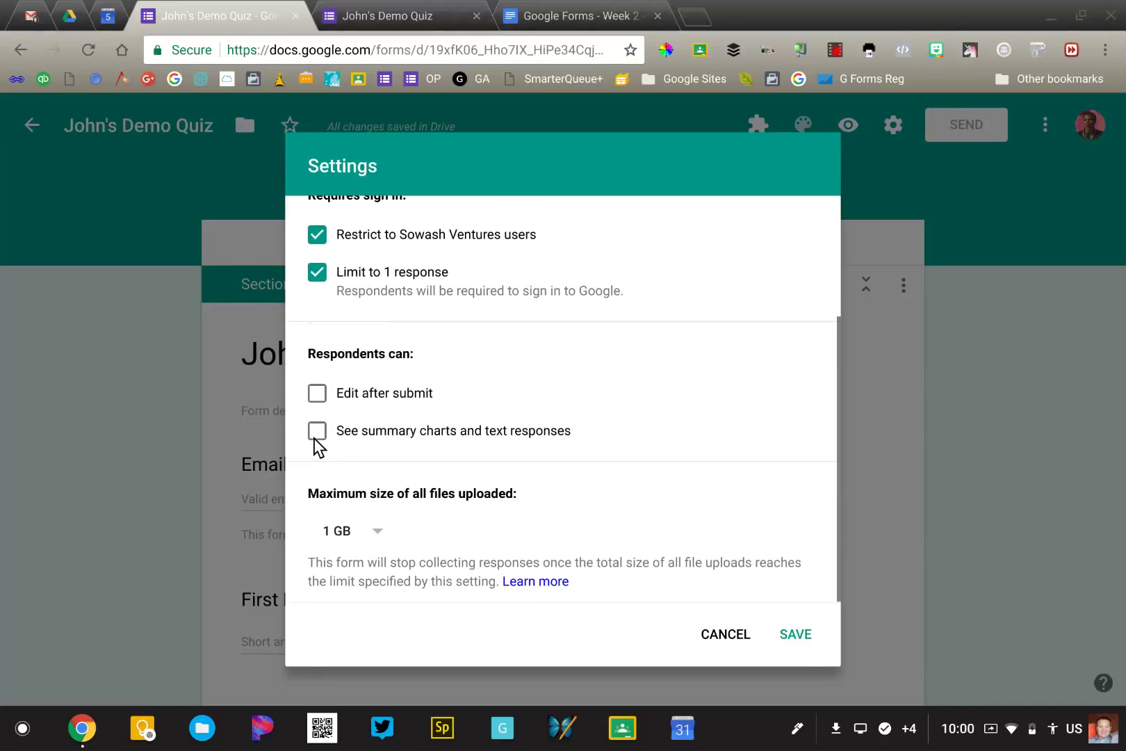
scroll(317, 445, "up", 3)
scroll(316, 445, "up", 1)
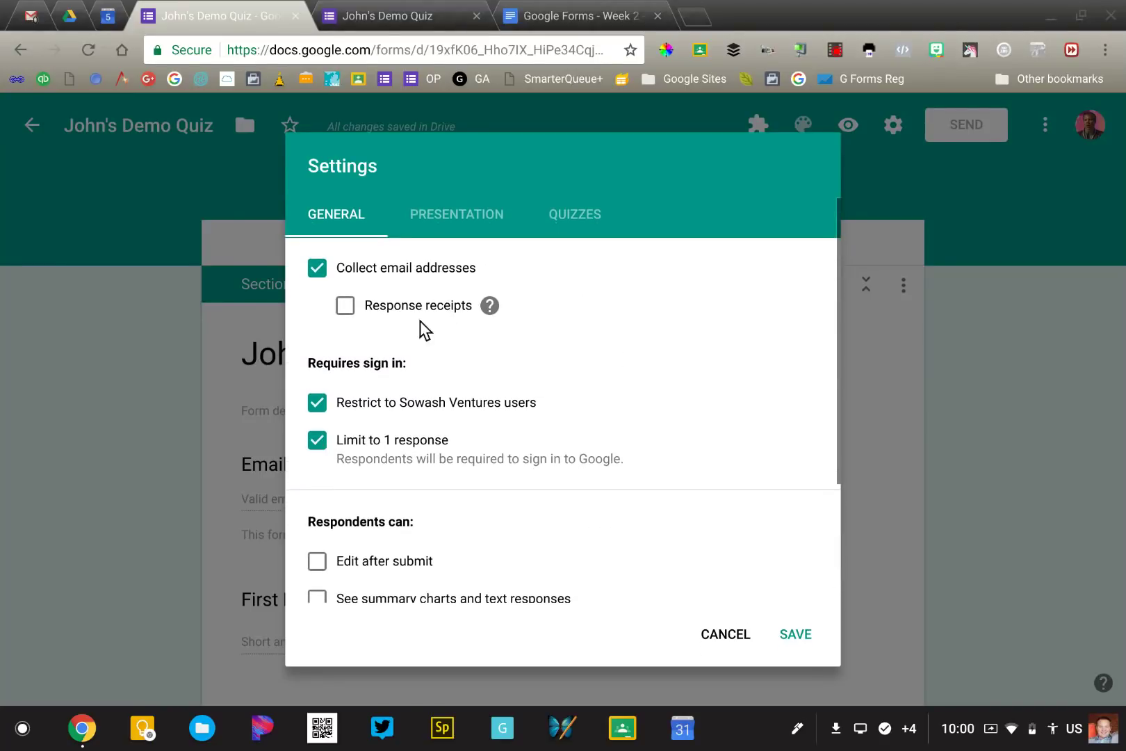
In Quizzes settings, let respondents see missed questions, correct answers and point values
left_click(567, 218)
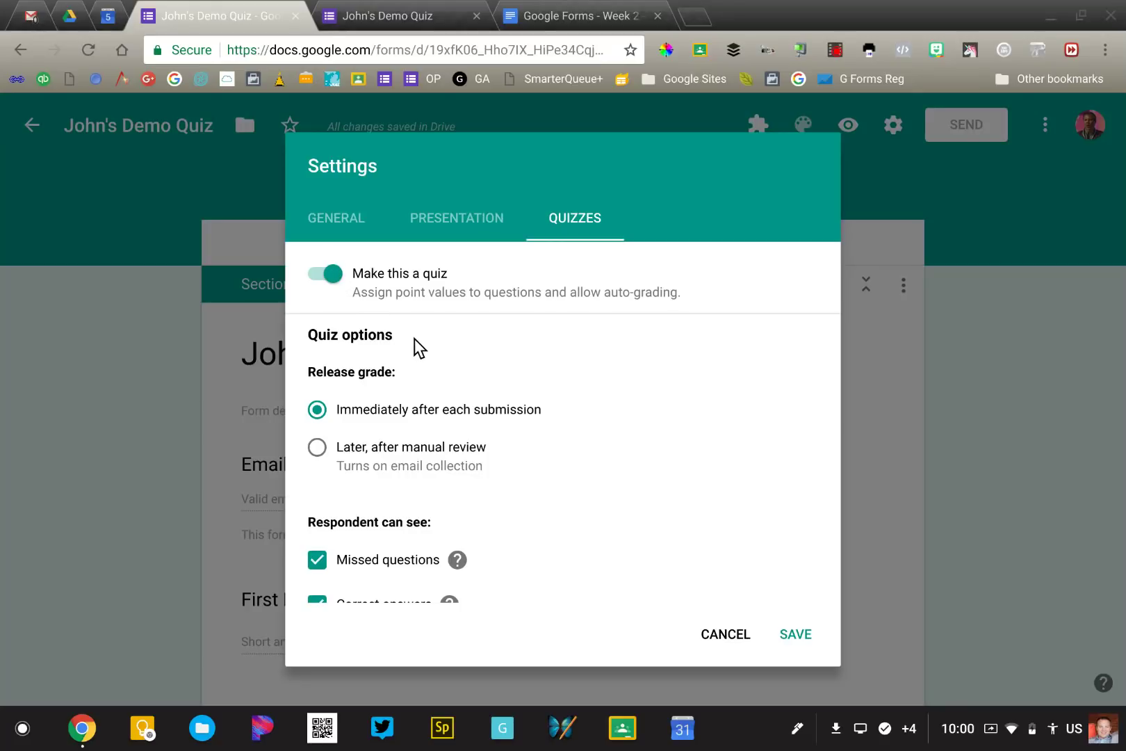
scroll(414, 338, "down", 2)
scroll(414, 338, "down", 1)
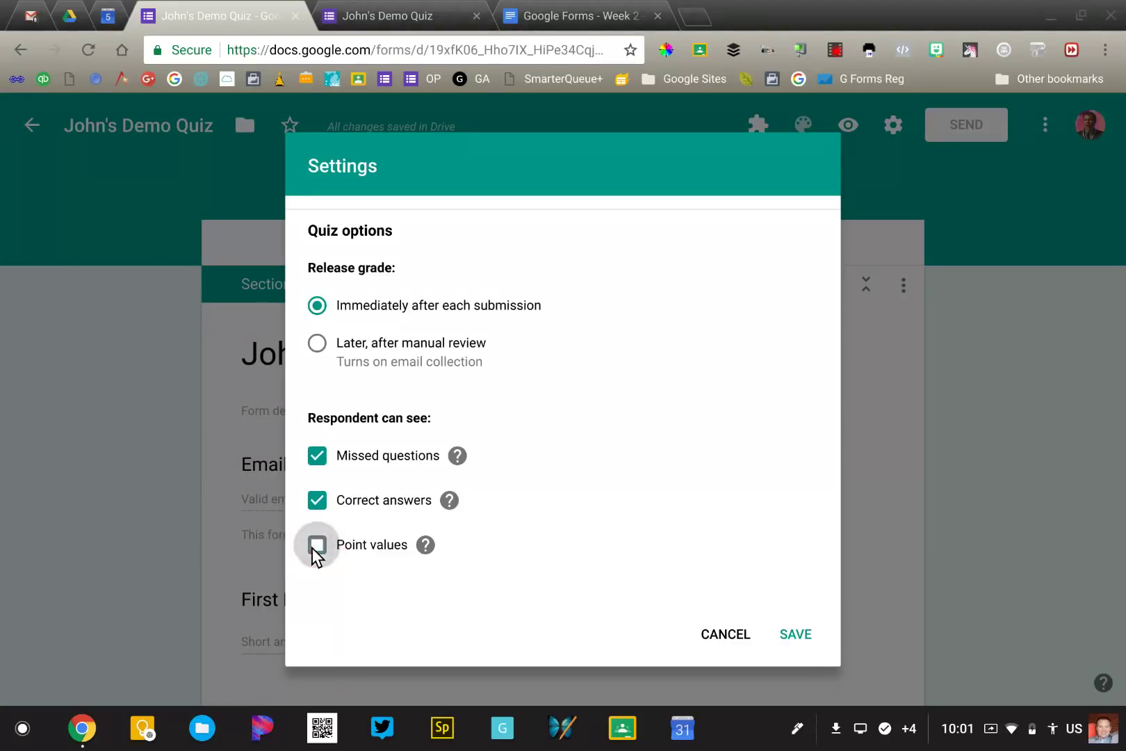
left_click(319, 502)
left_click(317, 456)
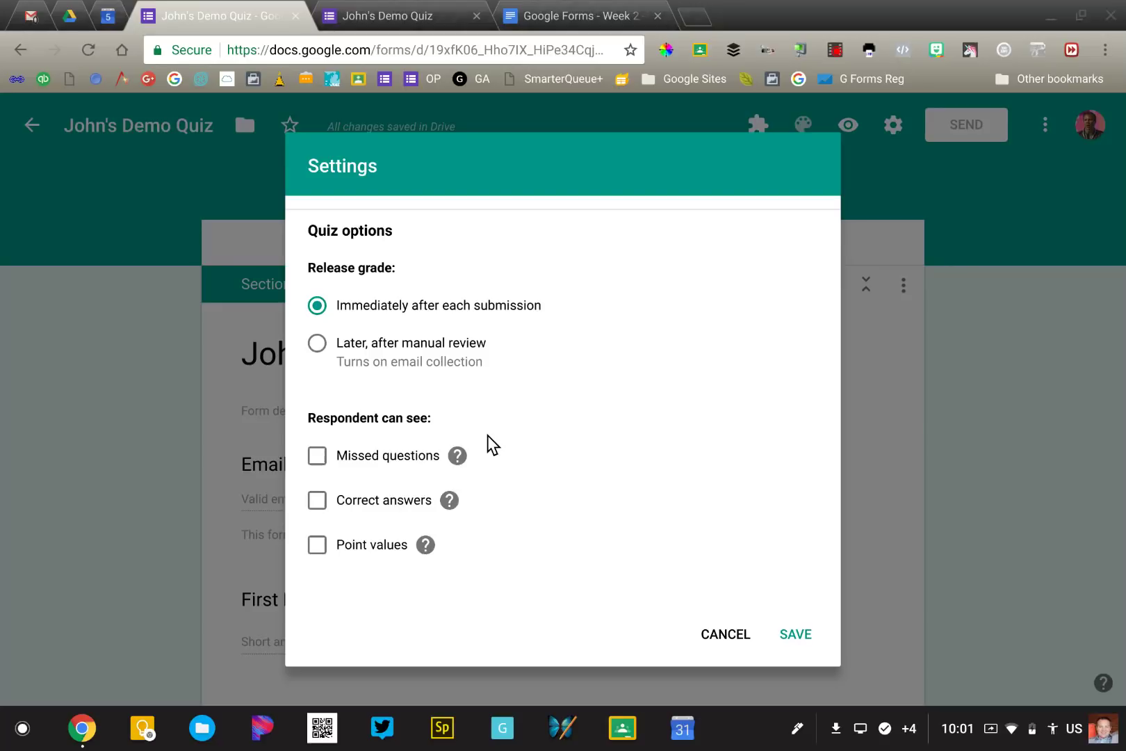
scroll(525, 383, "up", 3)
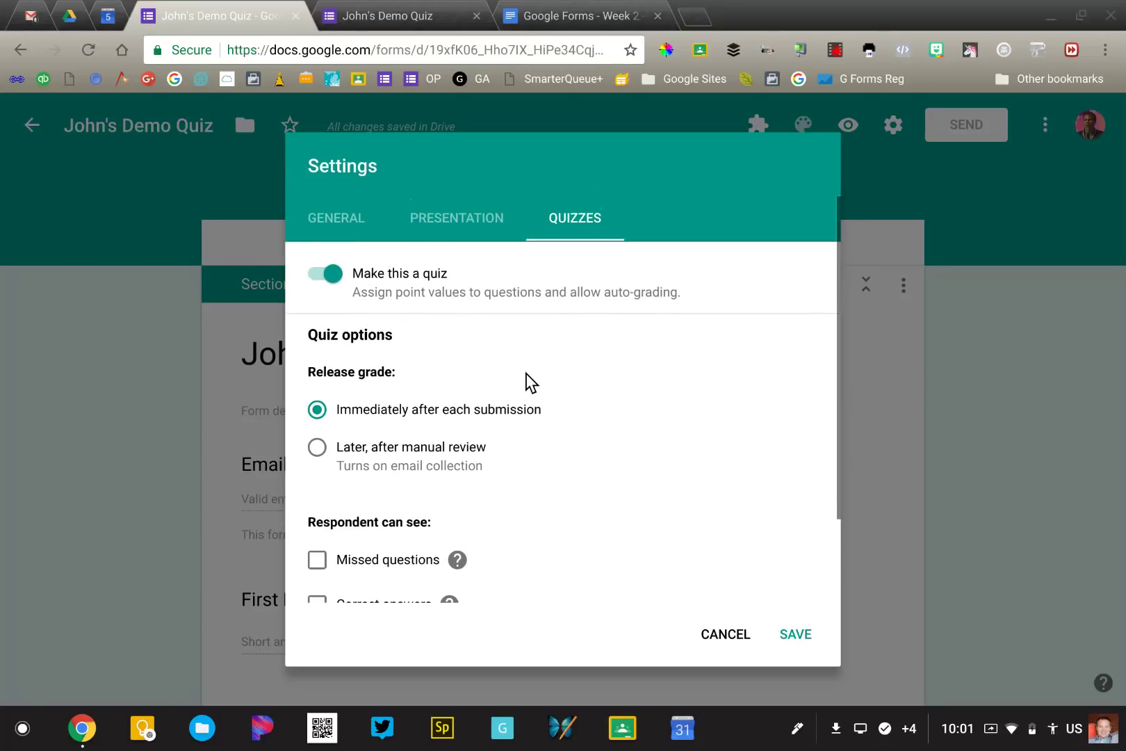
scroll(410, 463, "down", 3)
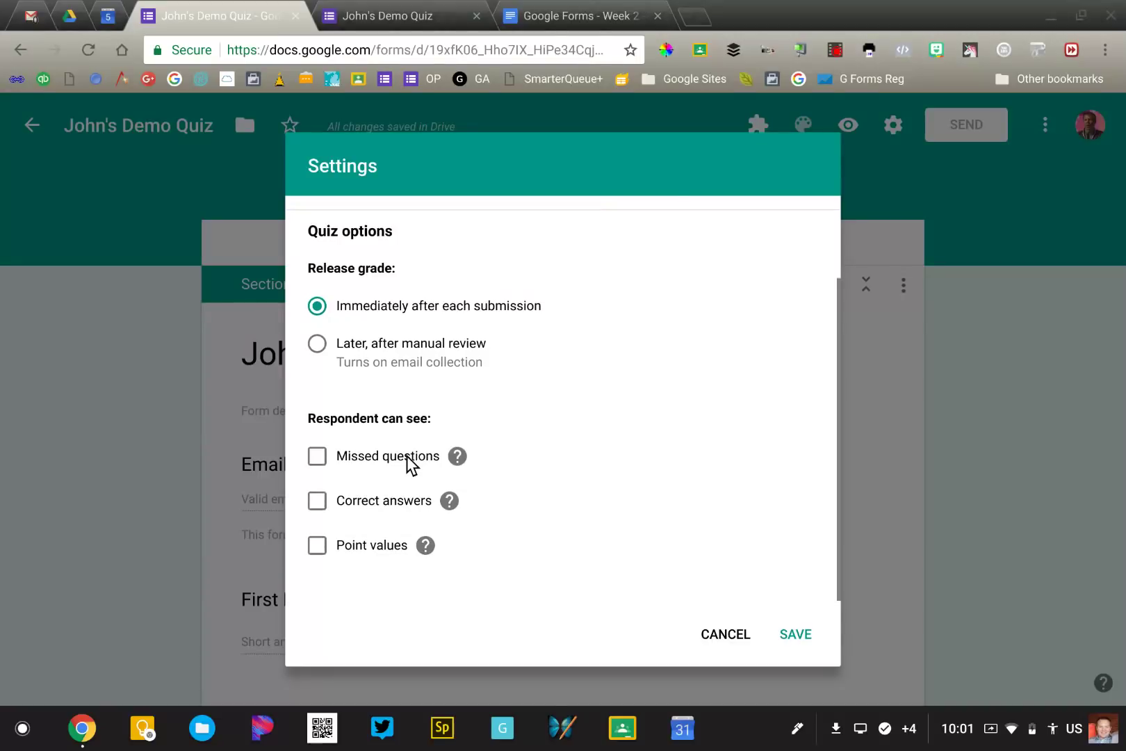
left_click(320, 461)
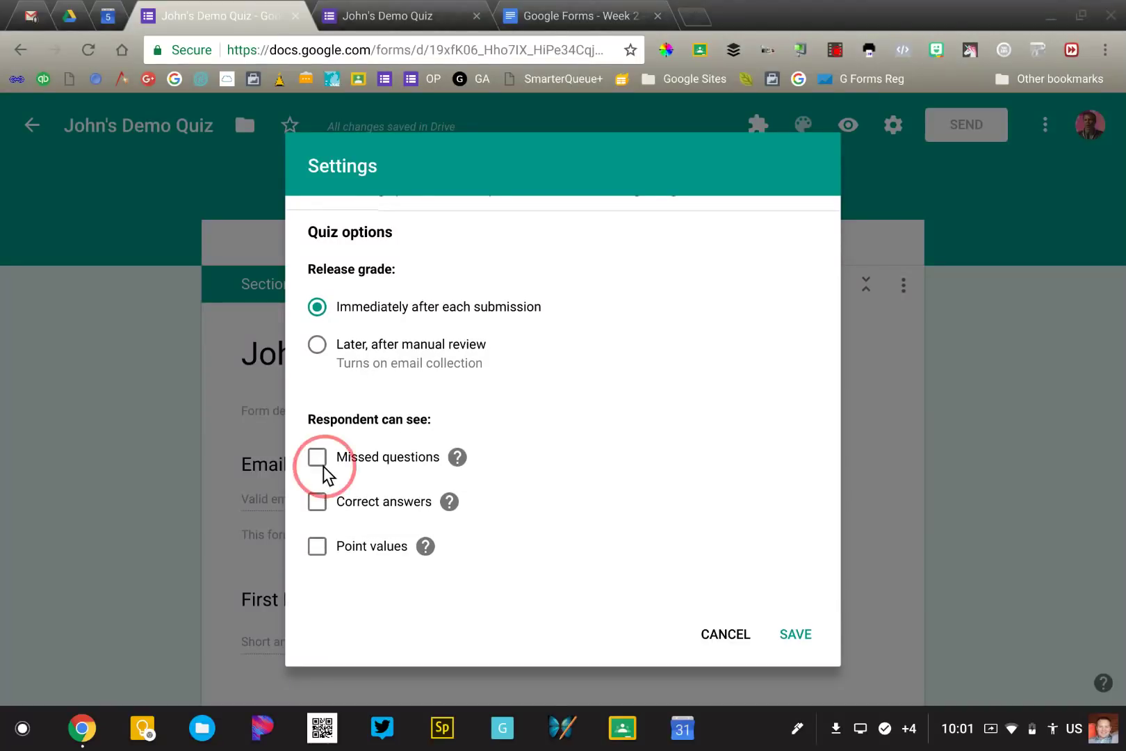
left_click(317, 504)
left_click(317, 546)
scroll(480, 452, "up", 3)
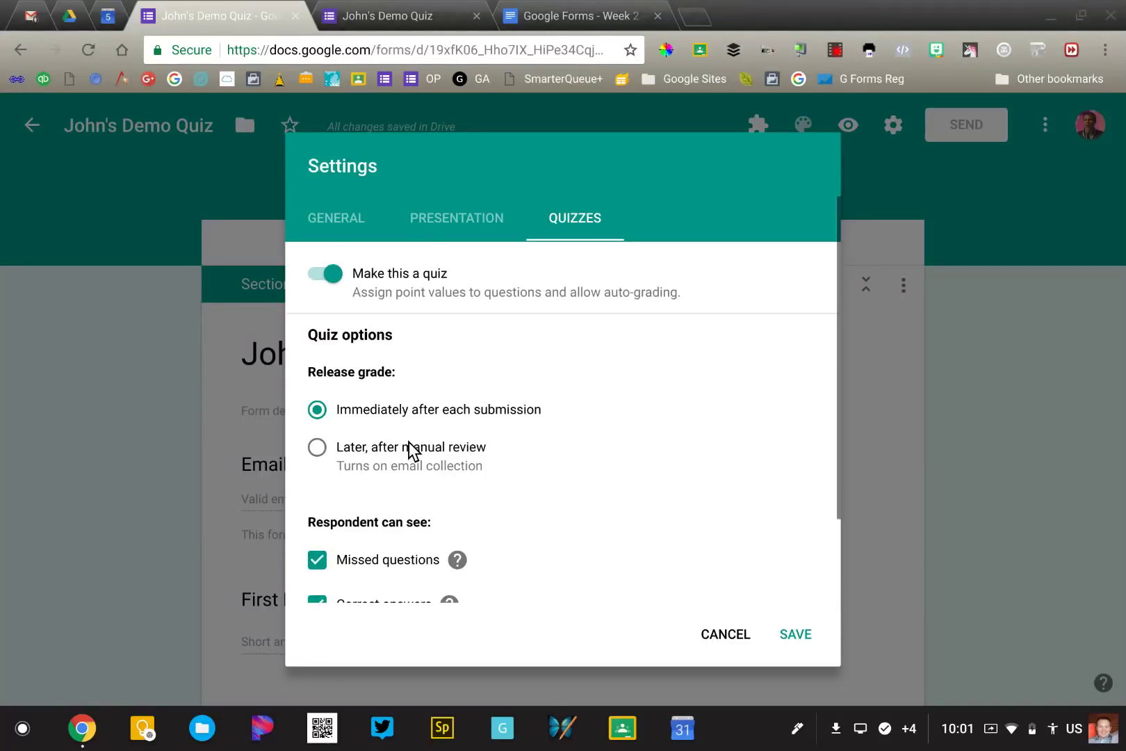
In General, turn off the 1-response limit and organisation sign-in restriction, then save
left_click(362, 216)
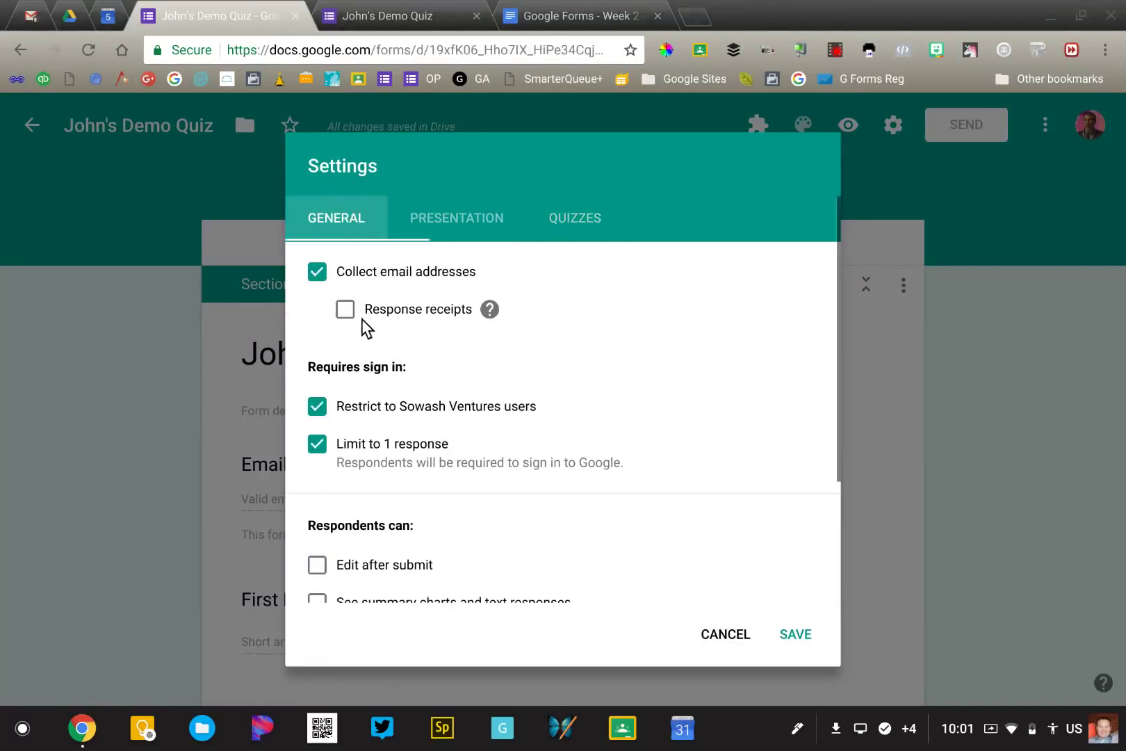
left_click(318, 445)
left_click(316, 408)
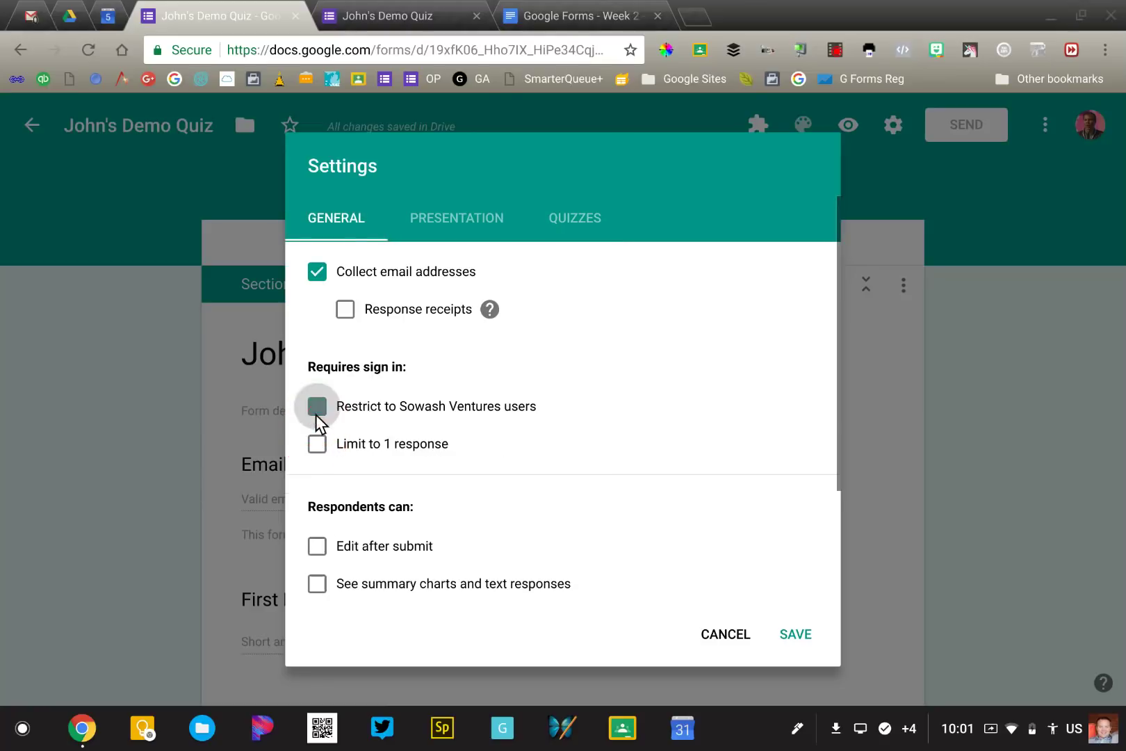
left_click(797, 634)
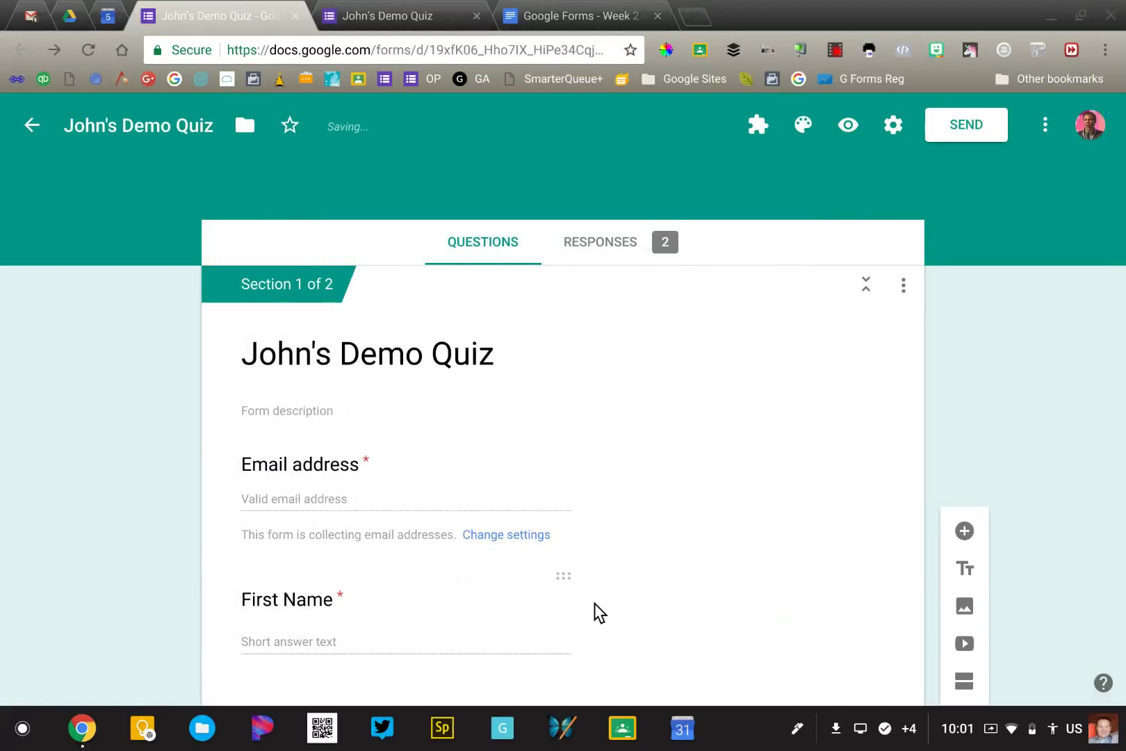
Select the sky question for editing
scroll(595, 603, "down", 1)
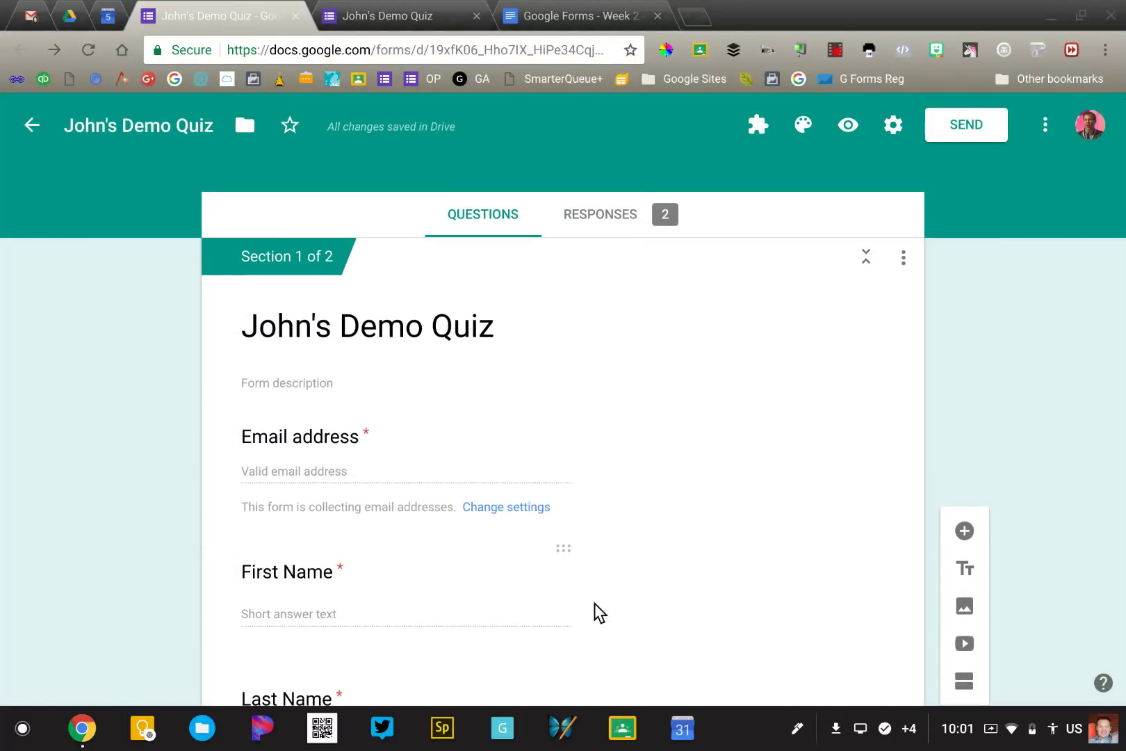
scroll(596, 602, "down", 10)
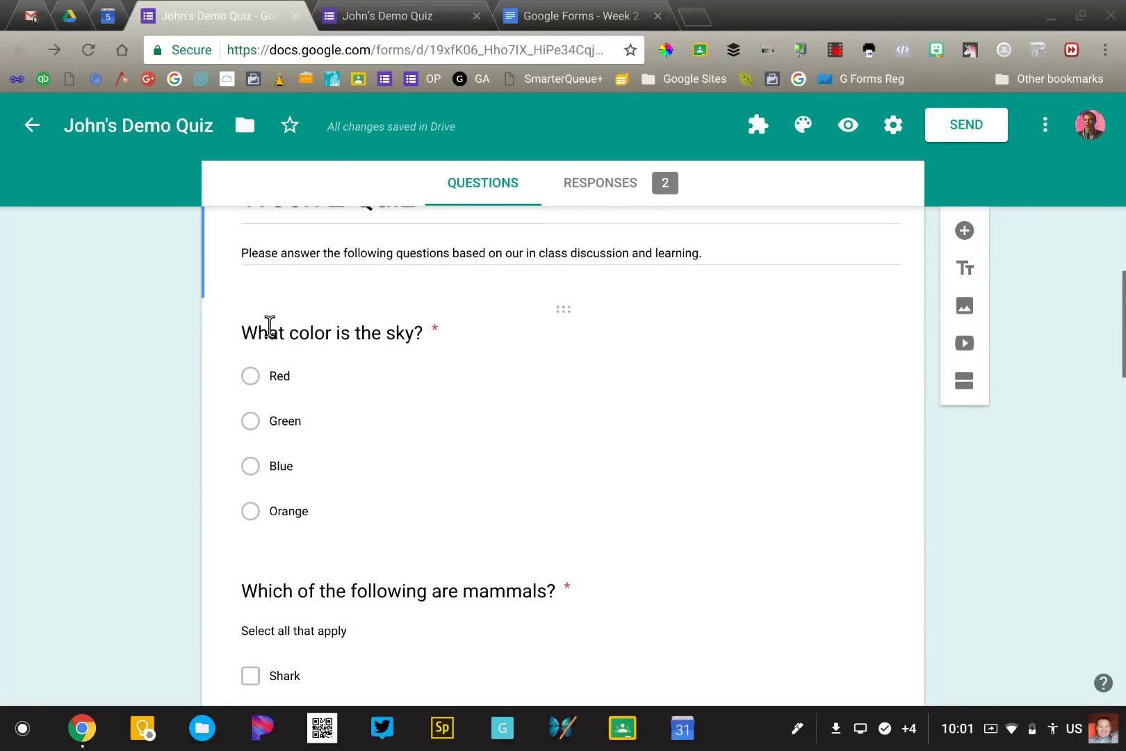
left_click(373, 423)
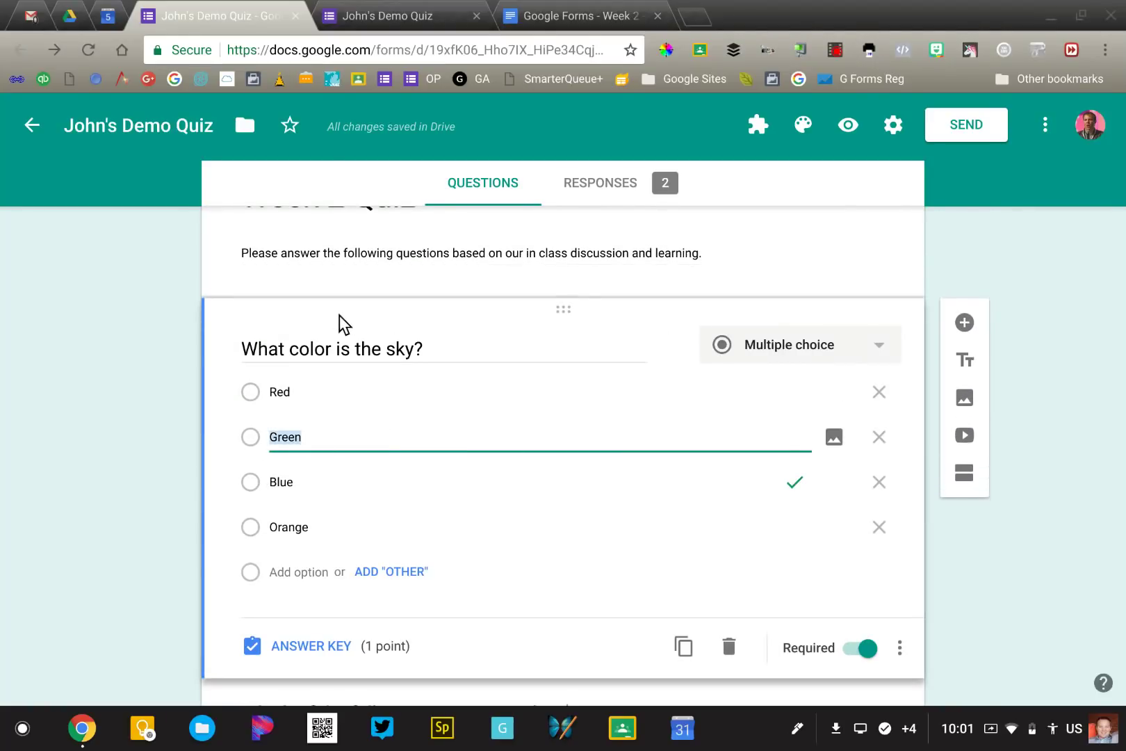
scroll(306, 549, "down", 1)
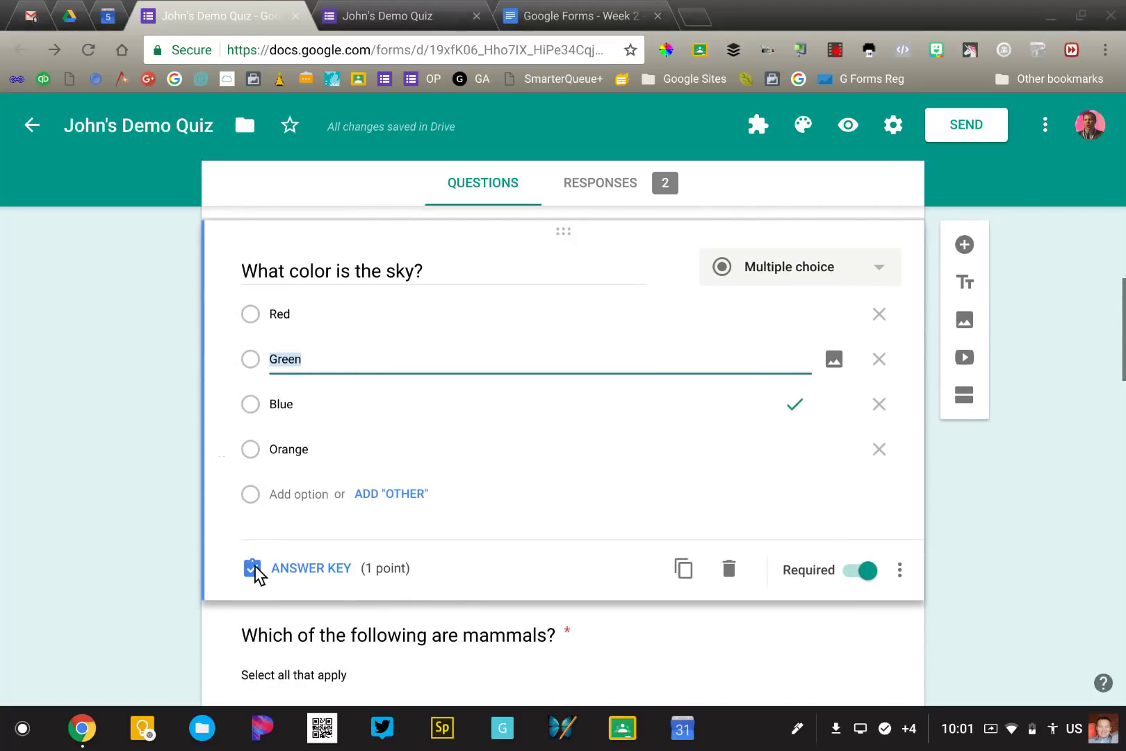
In its answer key, tick and untick Green and Red, leaving Blue as the only correct answer
left_click(303, 577)
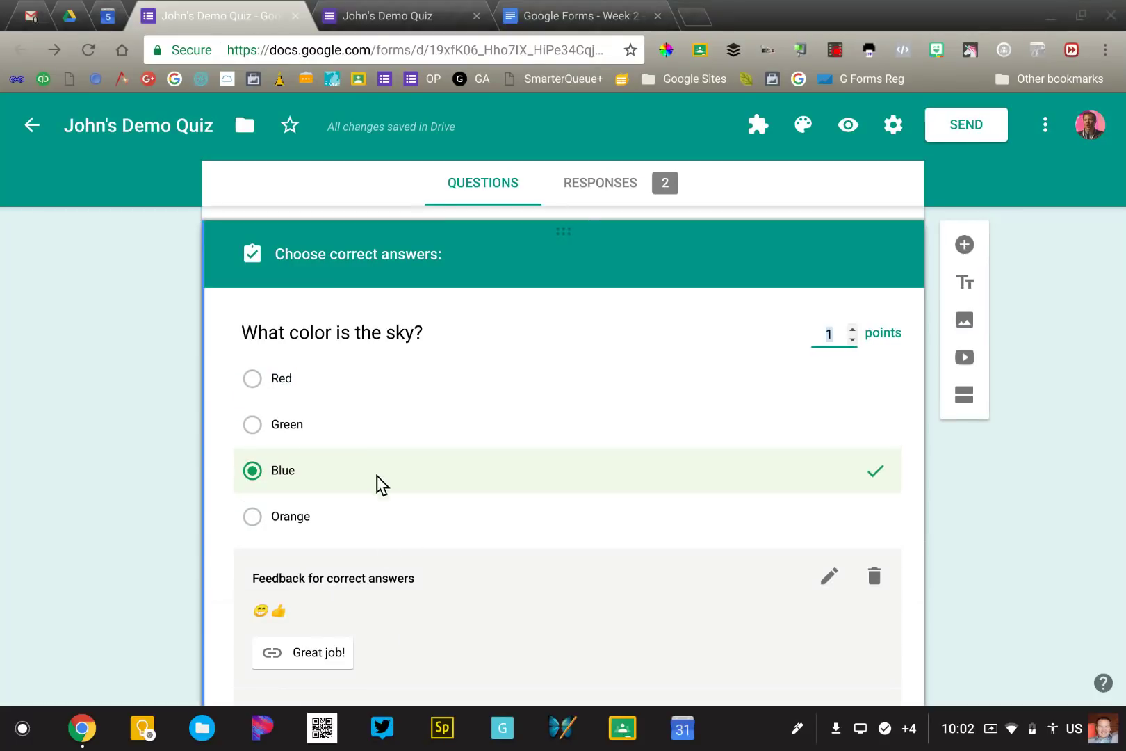
left_click(327, 430)
left_click(325, 381)
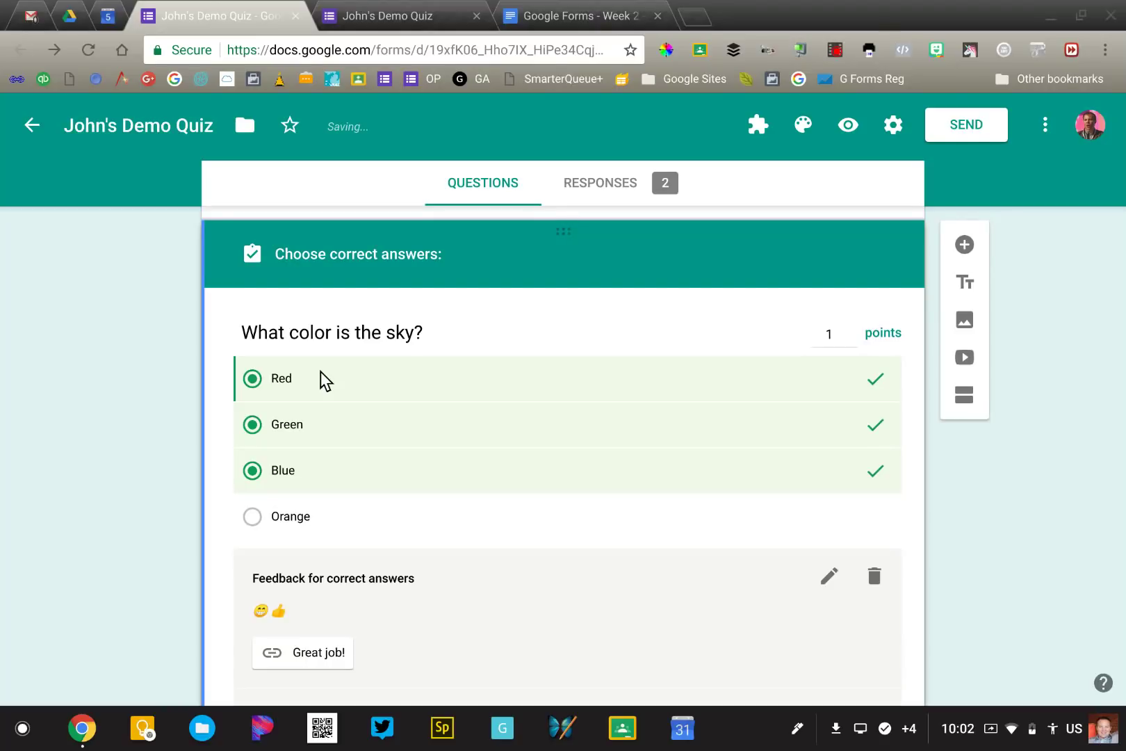
left_click(287, 388)
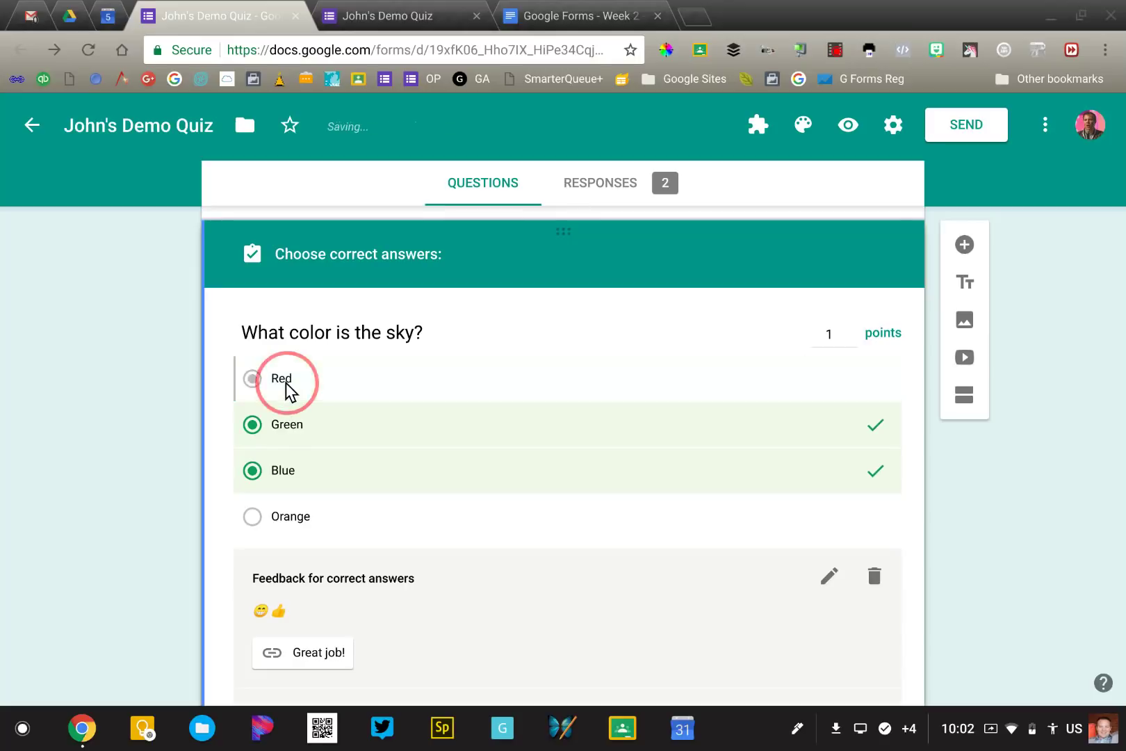
left_click(287, 431)
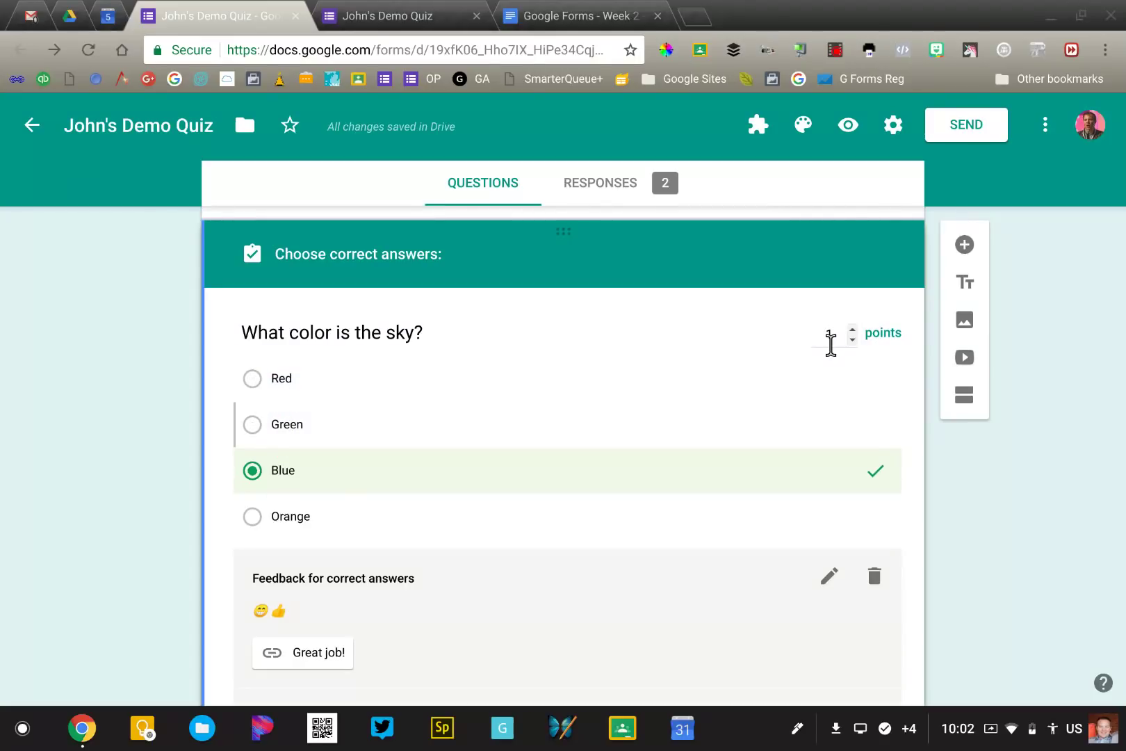
scroll(681, 432, "down", 1)
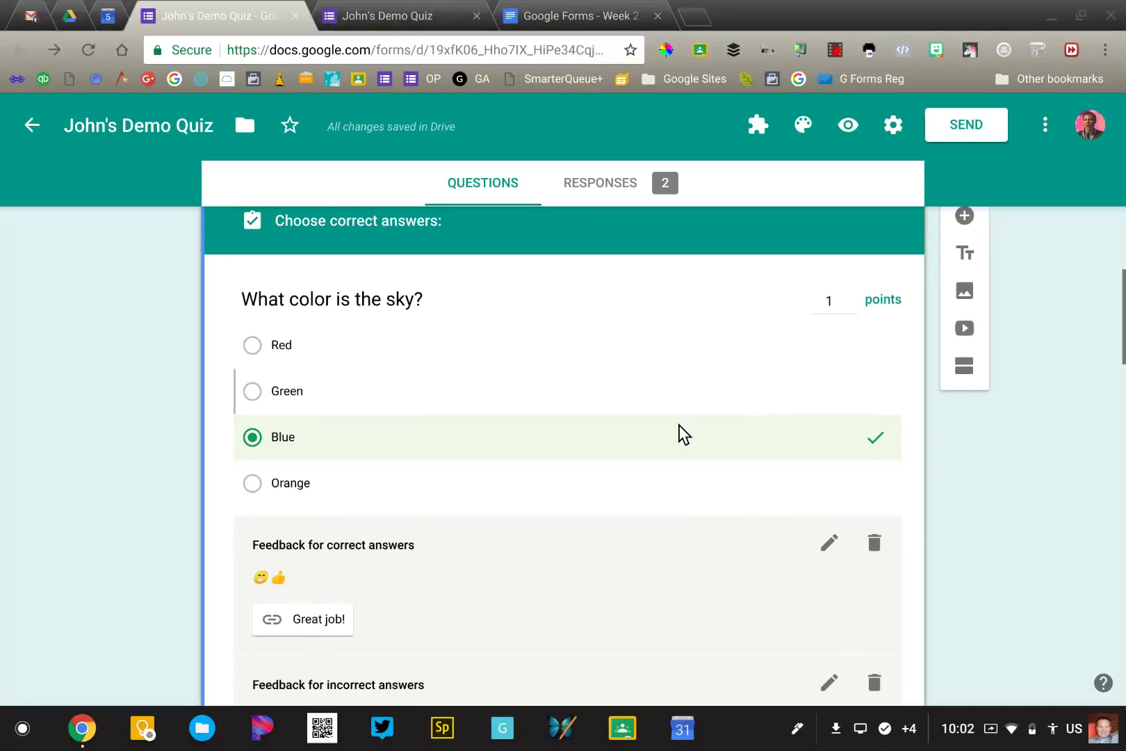
scroll(528, 533, "down", 3)
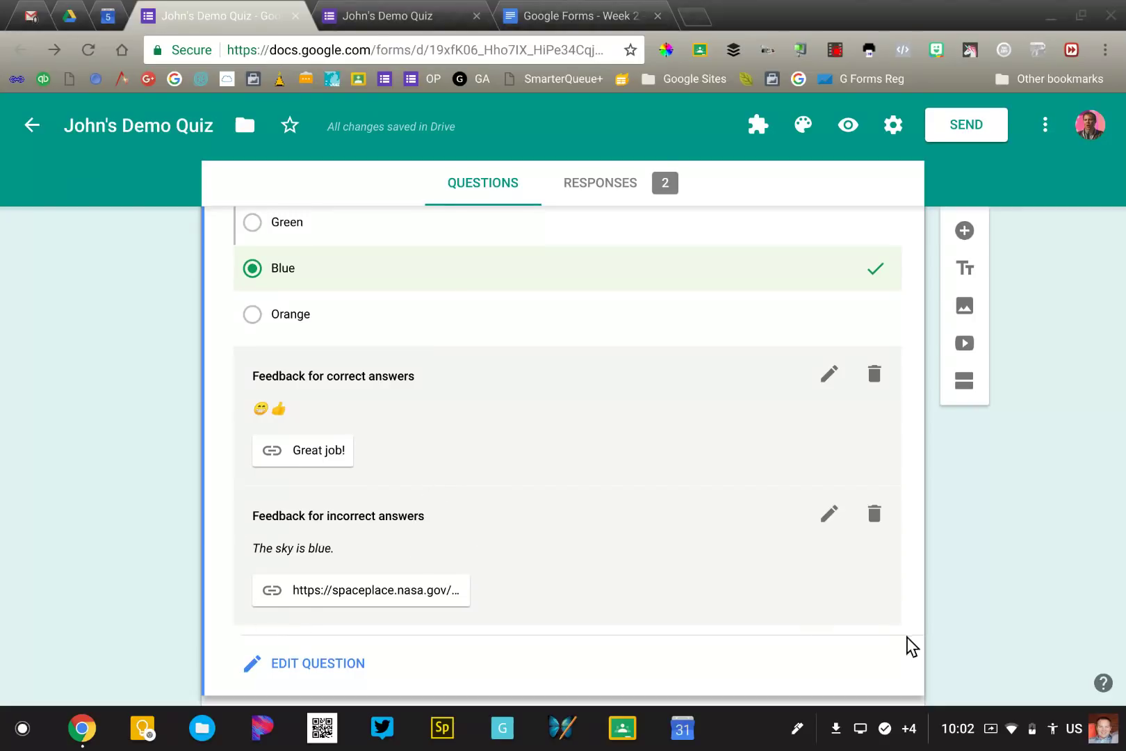
Open the sky question's incorrect-answer feedback, select its text, and cancel without changes
left_click(827, 522)
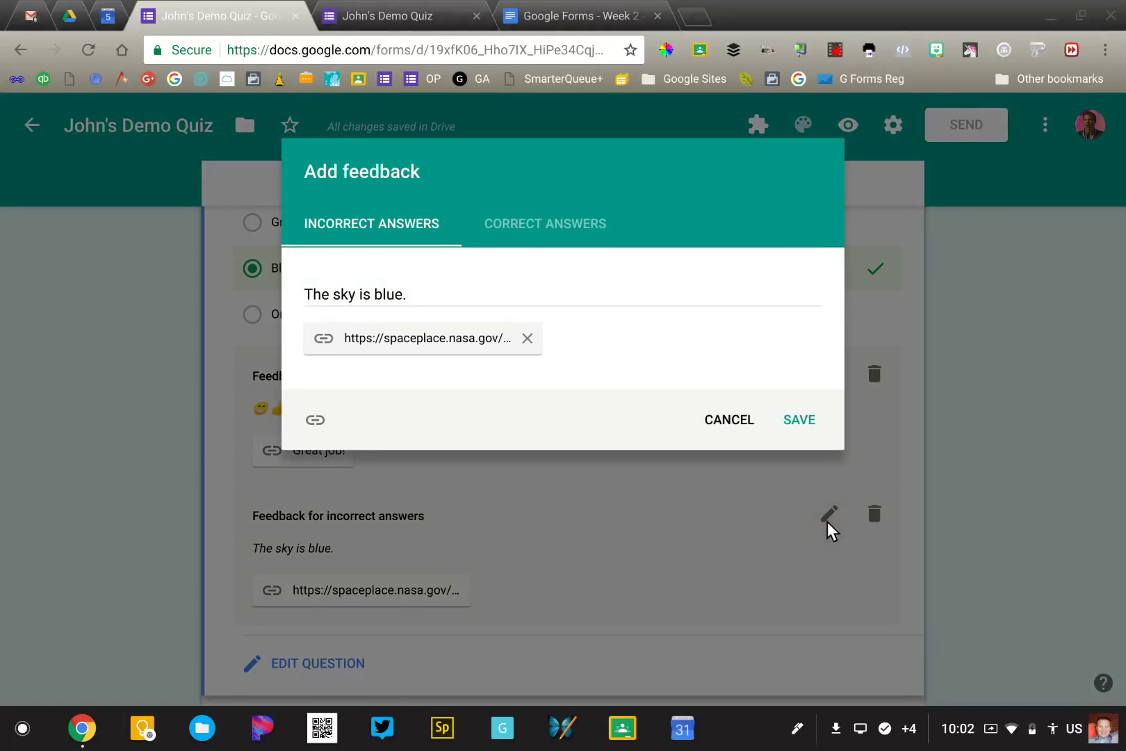
left_click_drag(301, 292, 428, 287)
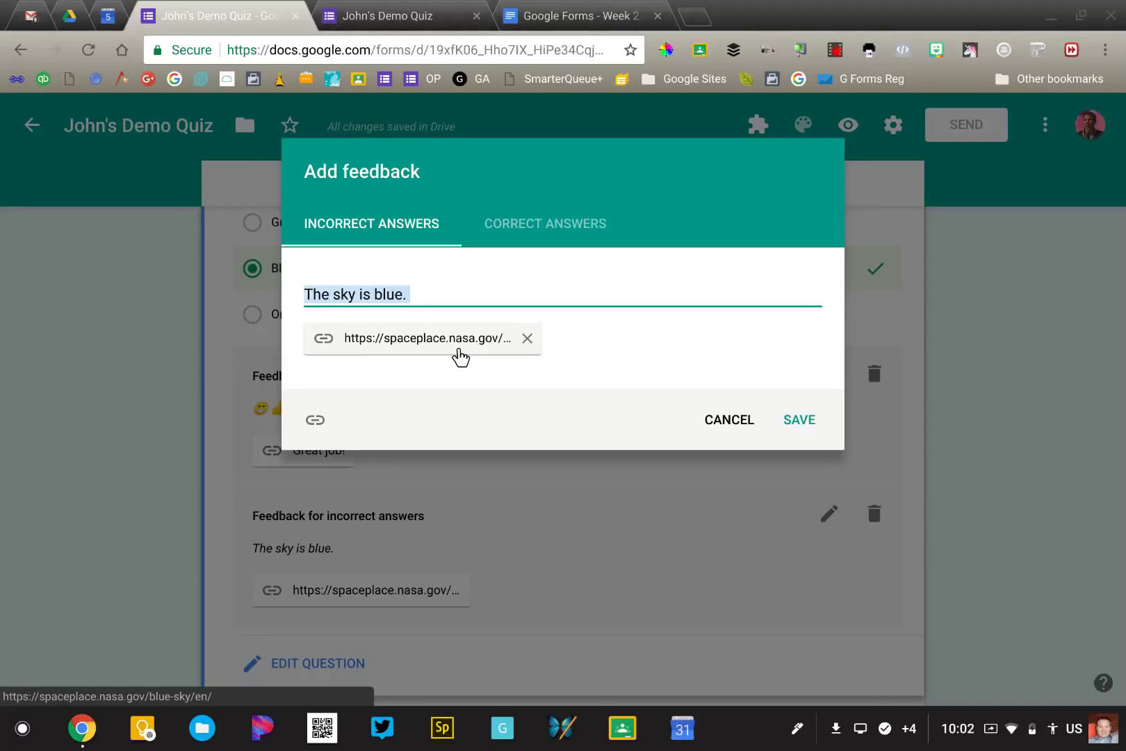
left_click(735, 423)
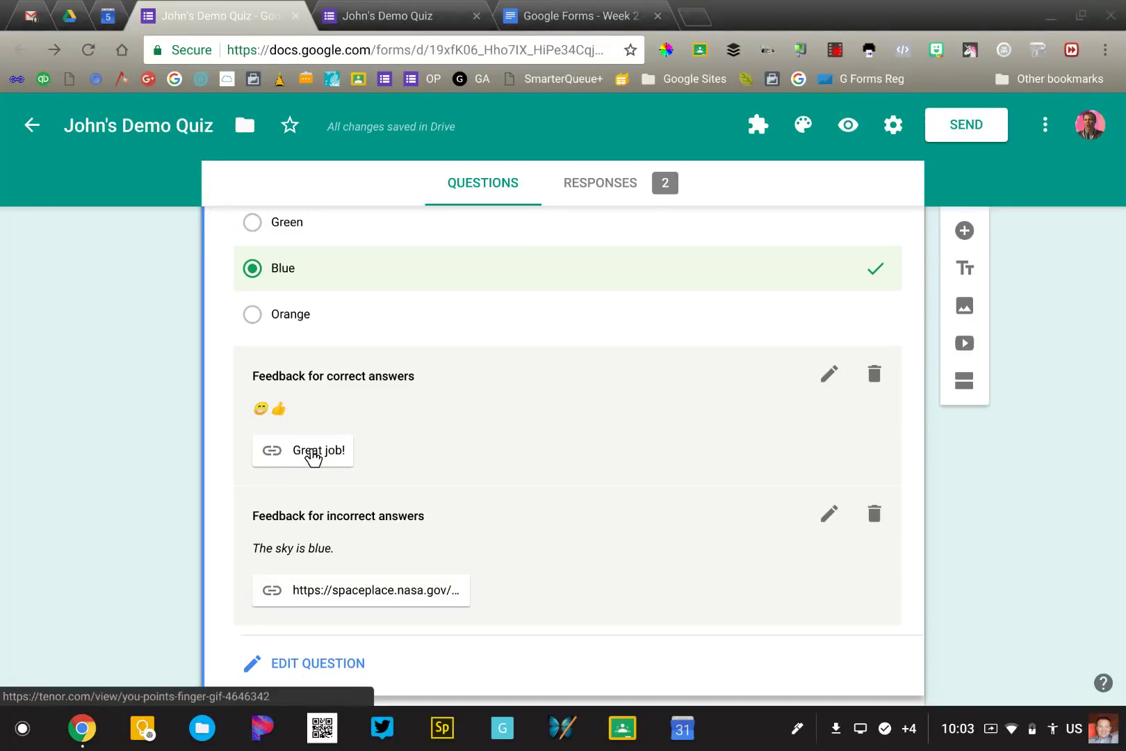
scroll(313, 456, "down", 1)
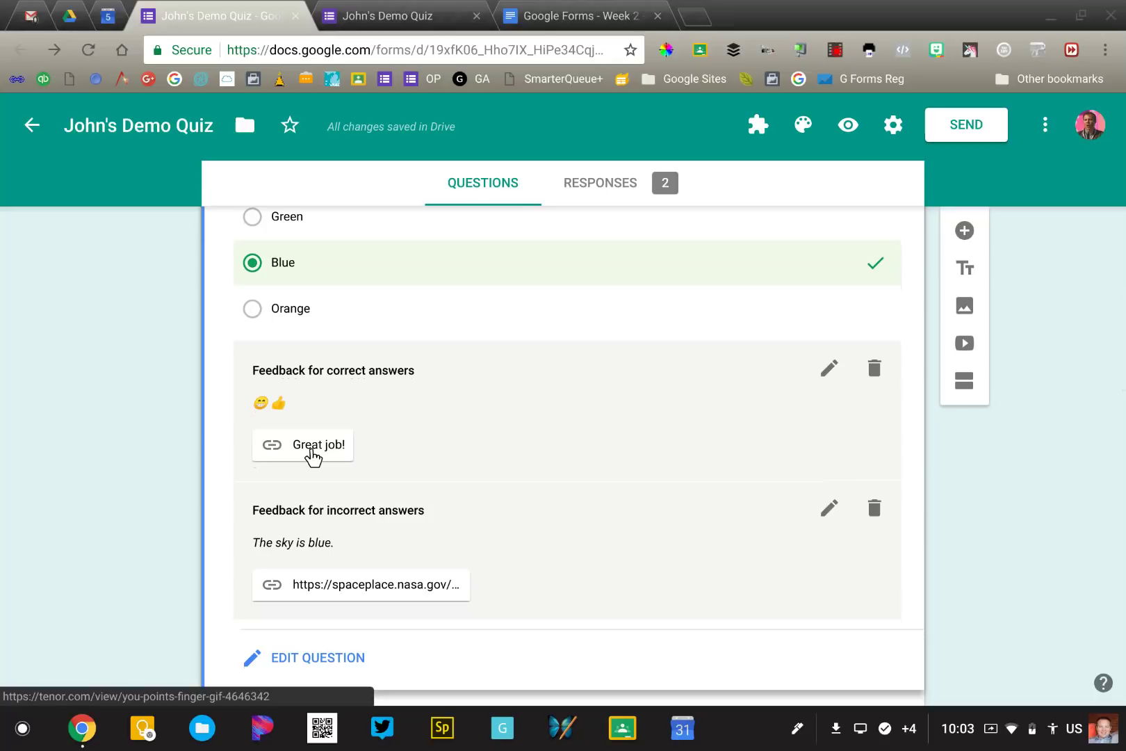
scroll(313, 456, "down", 1)
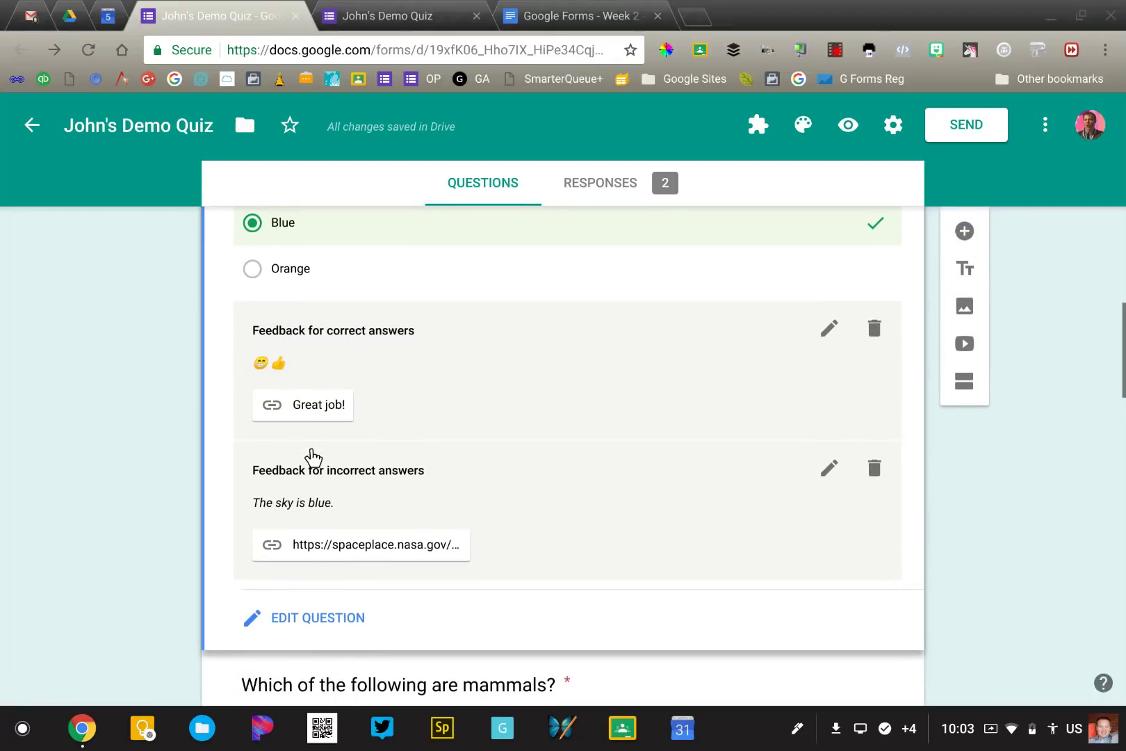
Show the mammals question's answer key: Whale, Skunk and Racoon correct, 3 points, 'Whale of a job!'
left_click(308, 624)
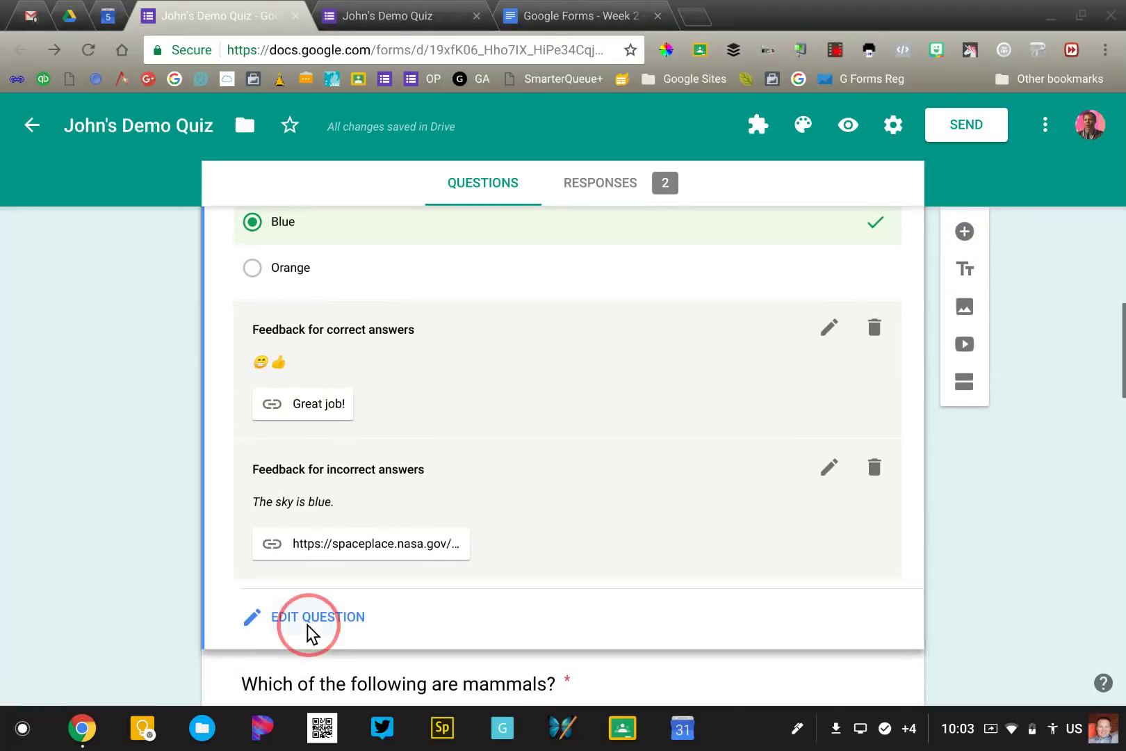
scroll(307, 625, "down", 8)
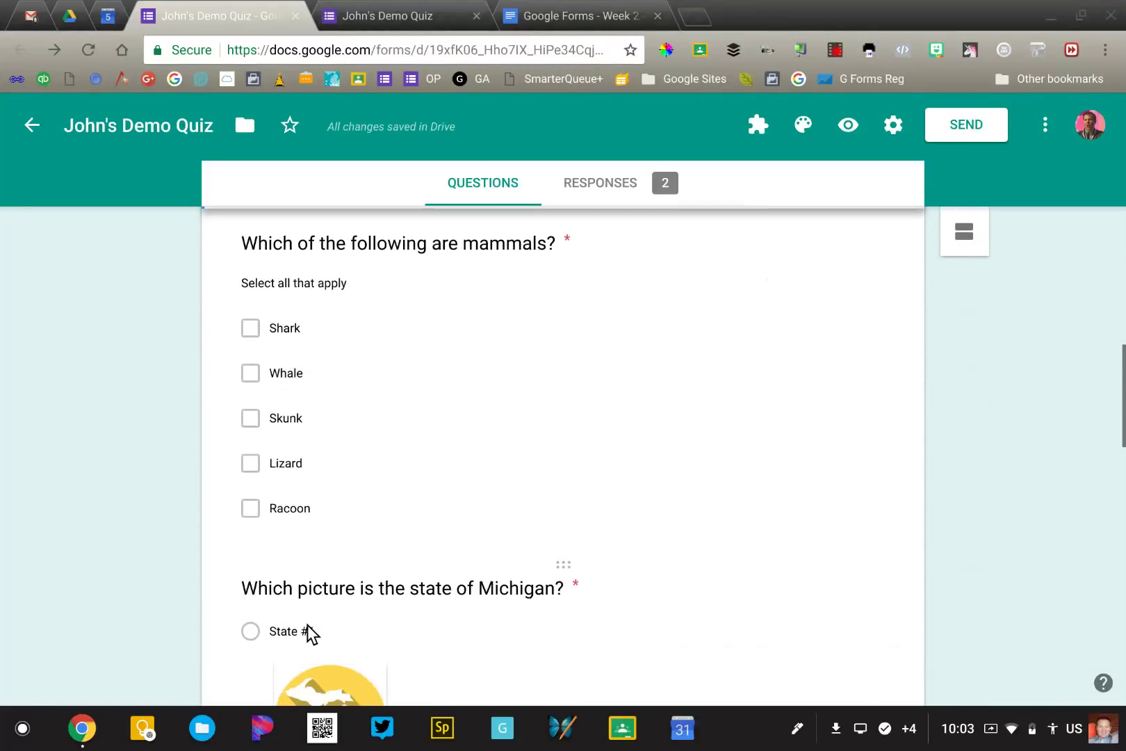
left_click(409, 431)
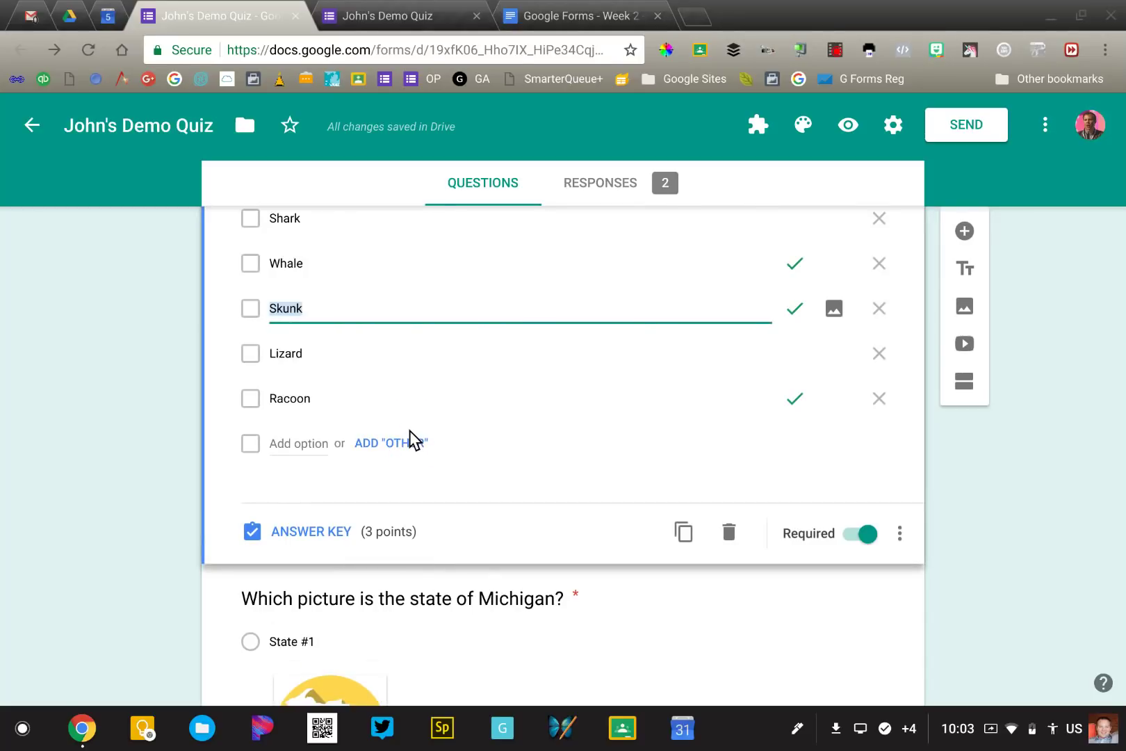
scroll(454, 342, "up", 3)
scroll(454, 341, "down", 3)
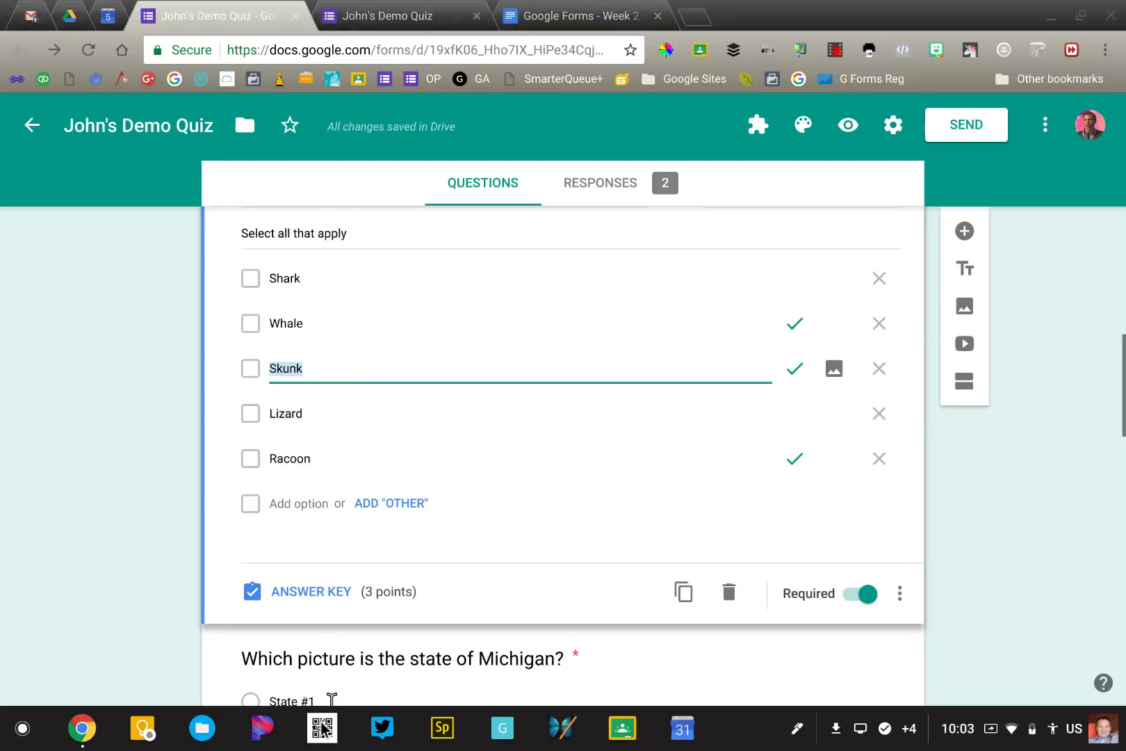
left_click(298, 598)
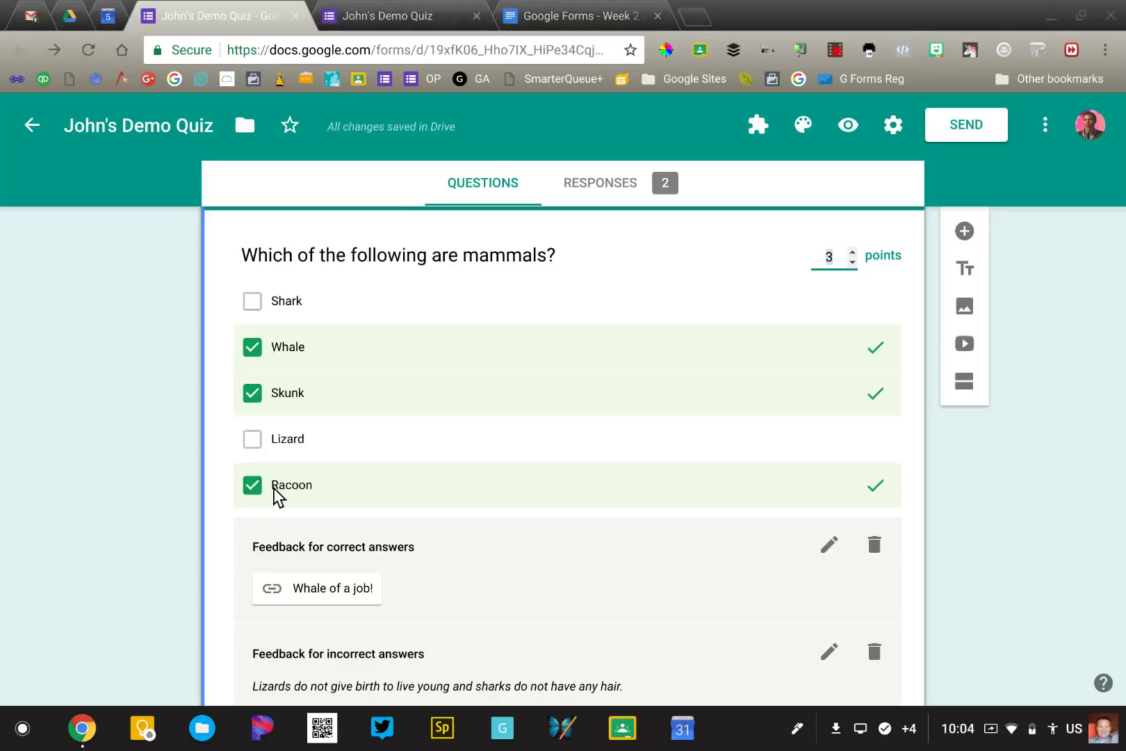
scroll(274, 490, "down", 6)
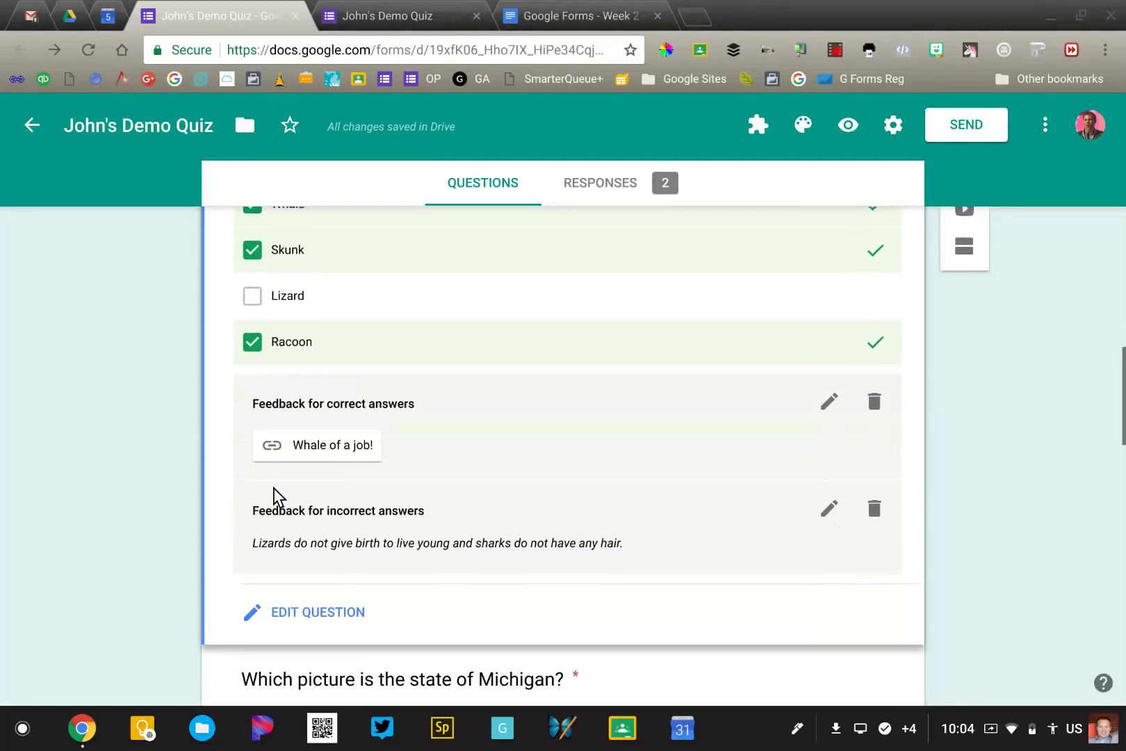
left_click(317, 318)
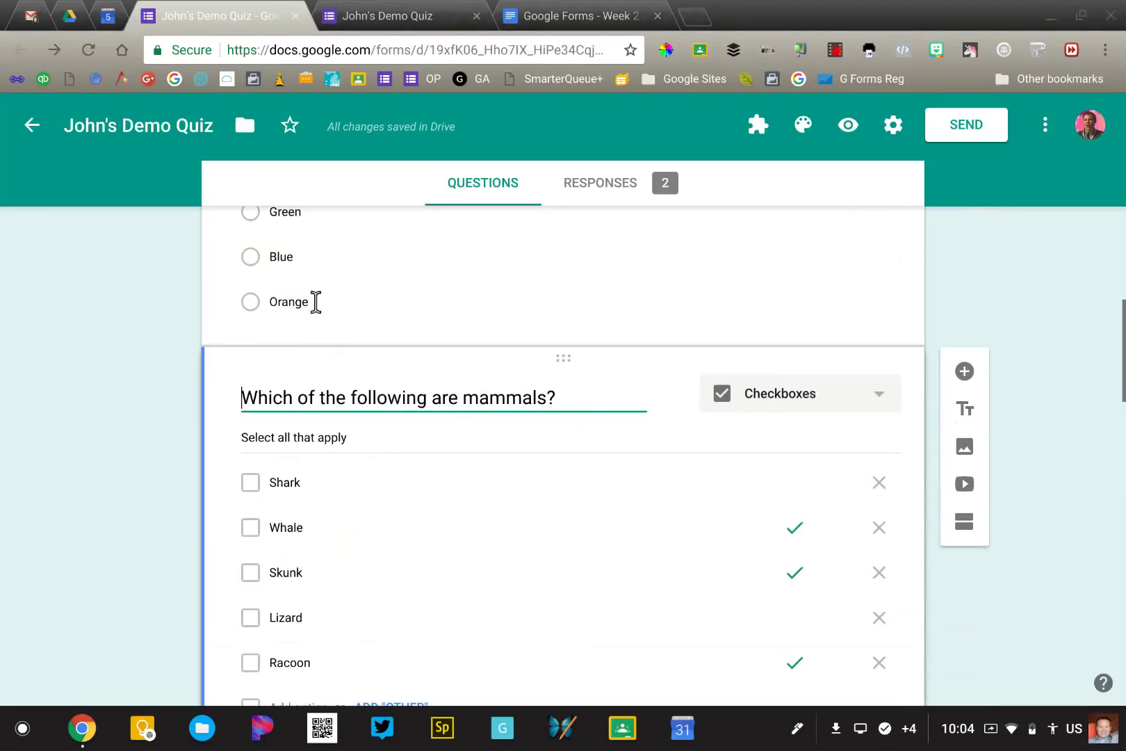
scroll(236, 435, "down", 6)
scroll(235, 435, "down", 4)
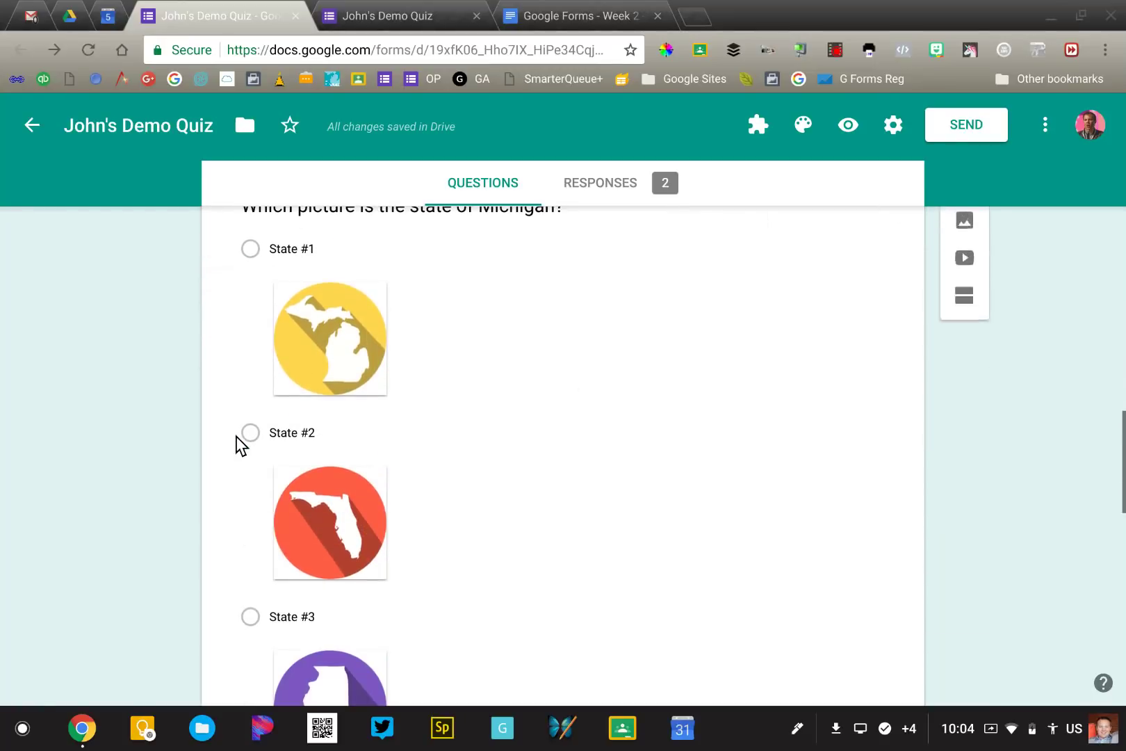
left_click(236, 435)
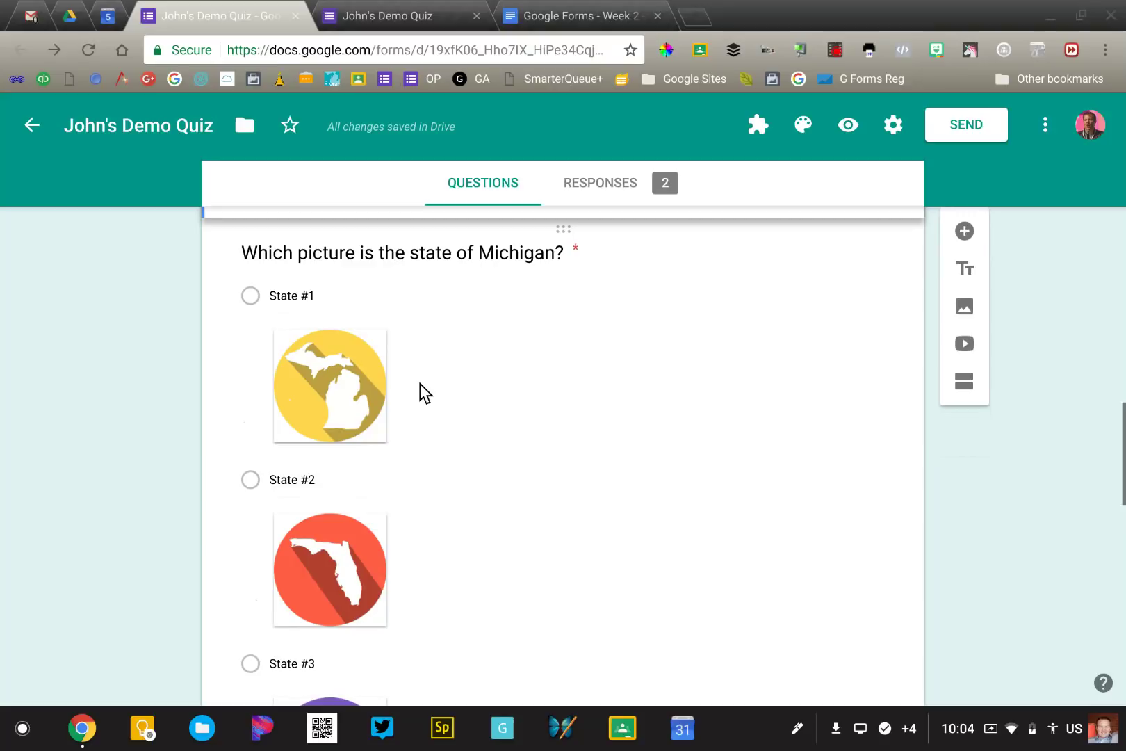
left_click(420, 384)
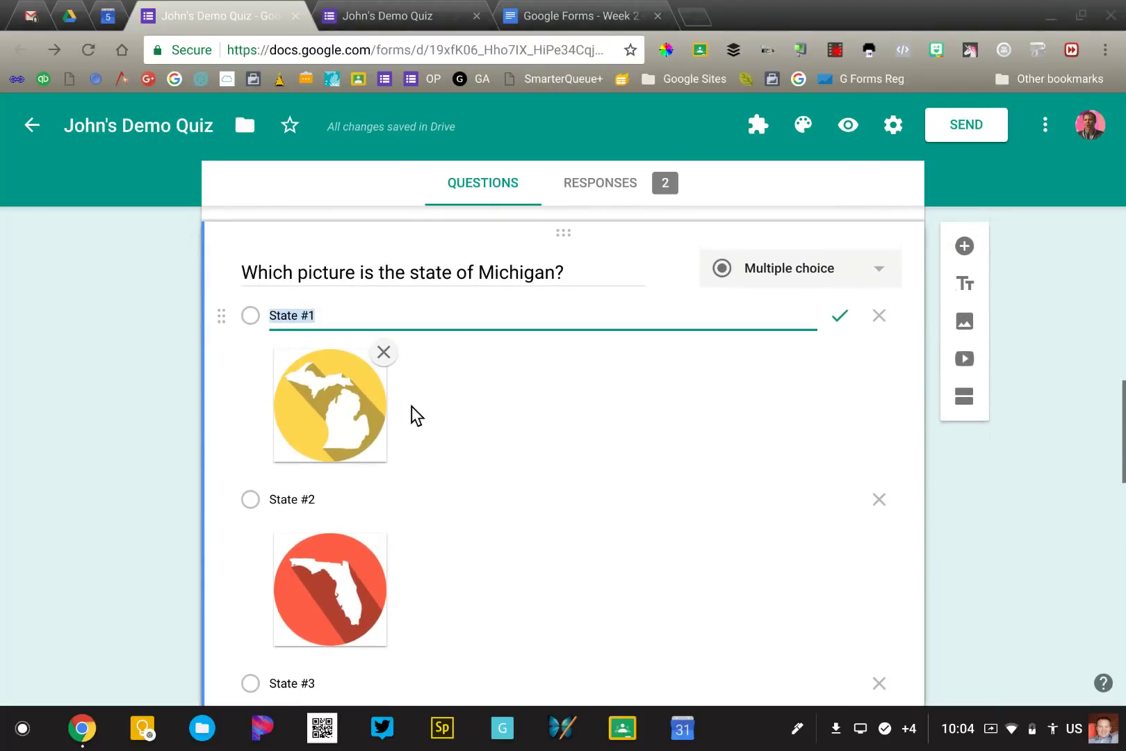
key("BackSpace")
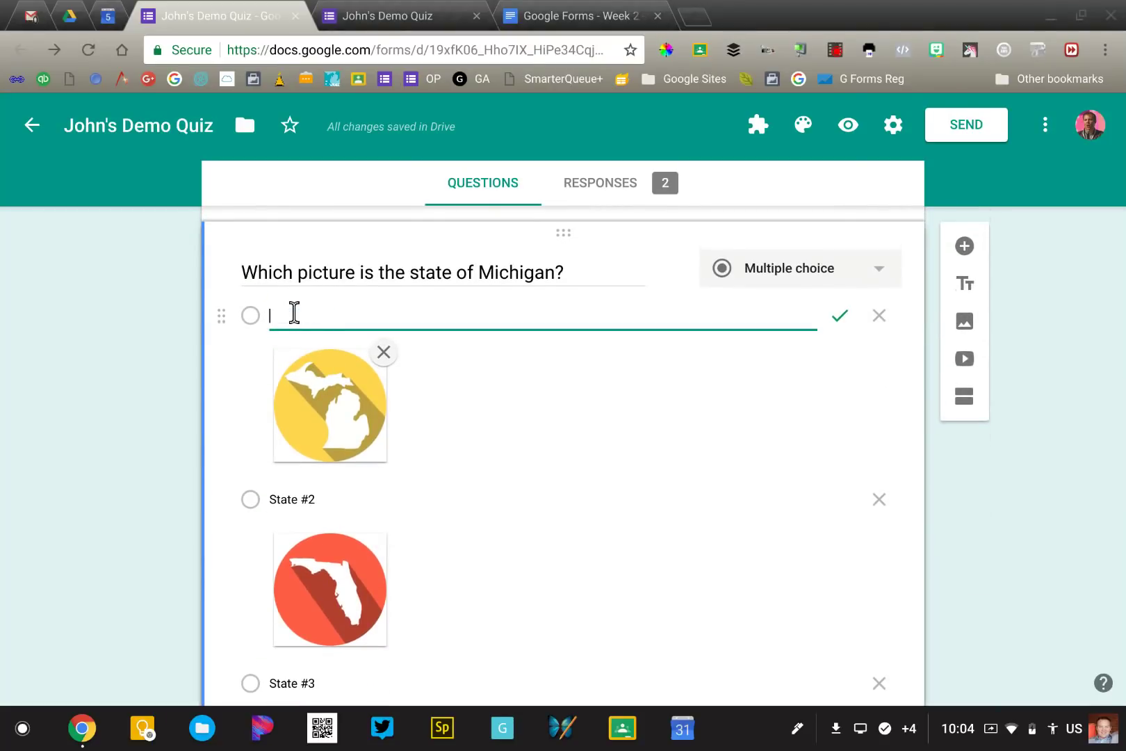
left_click(177, 366)
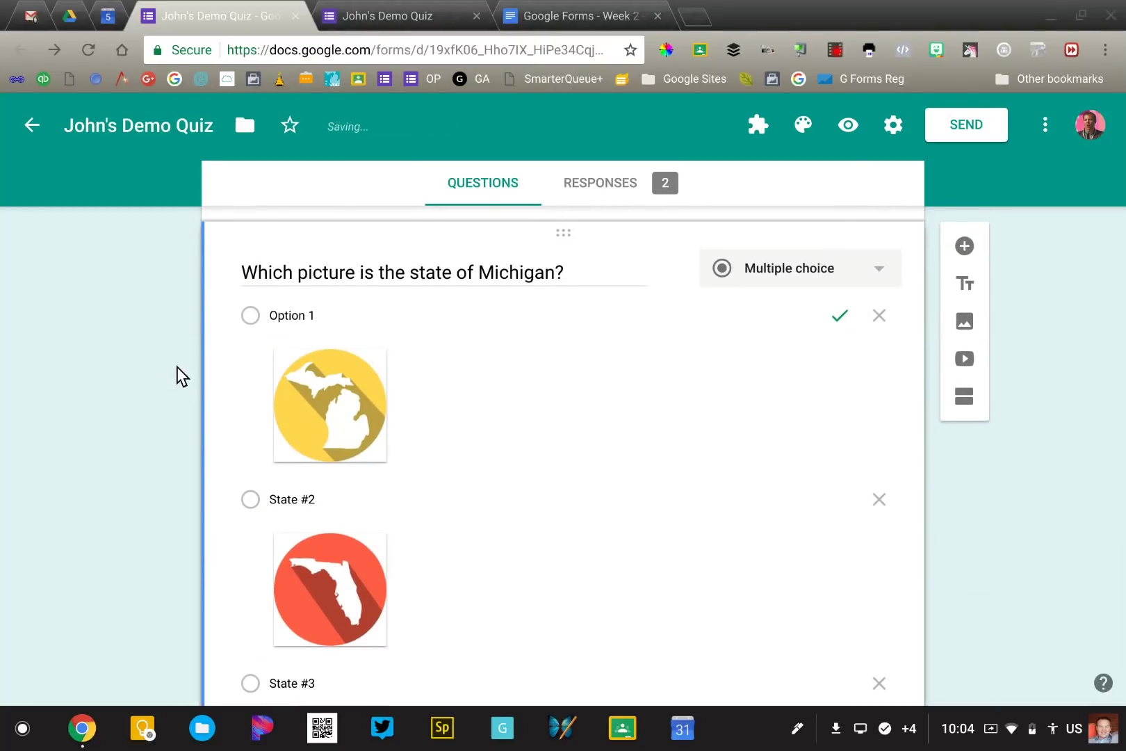
left_click(290, 317)
key("ctrl+z")
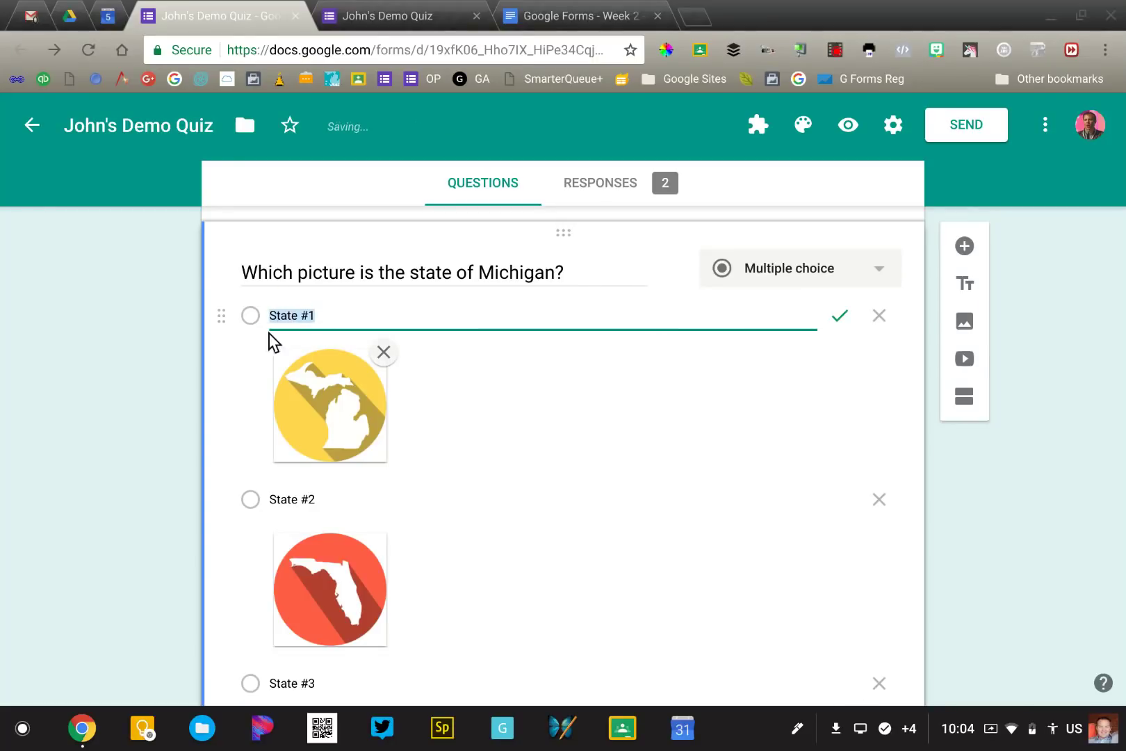
left_click(174, 412)
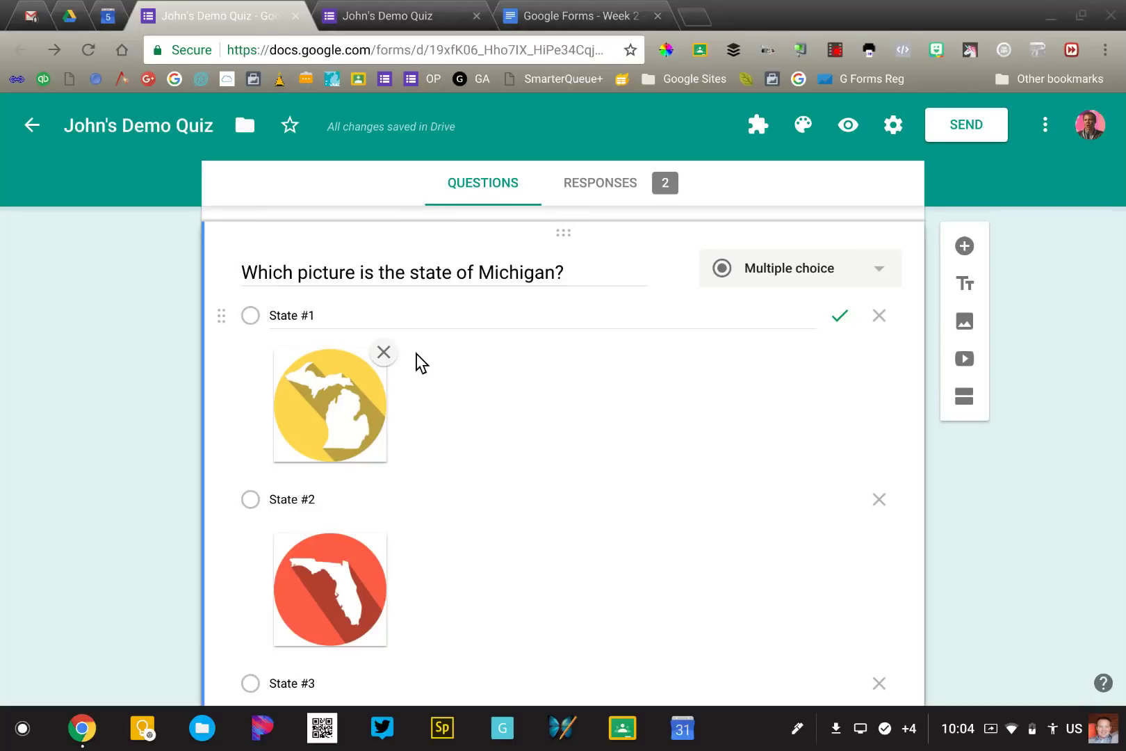
scroll(417, 353, "down", 1)
scroll(417, 353, "down", 1)
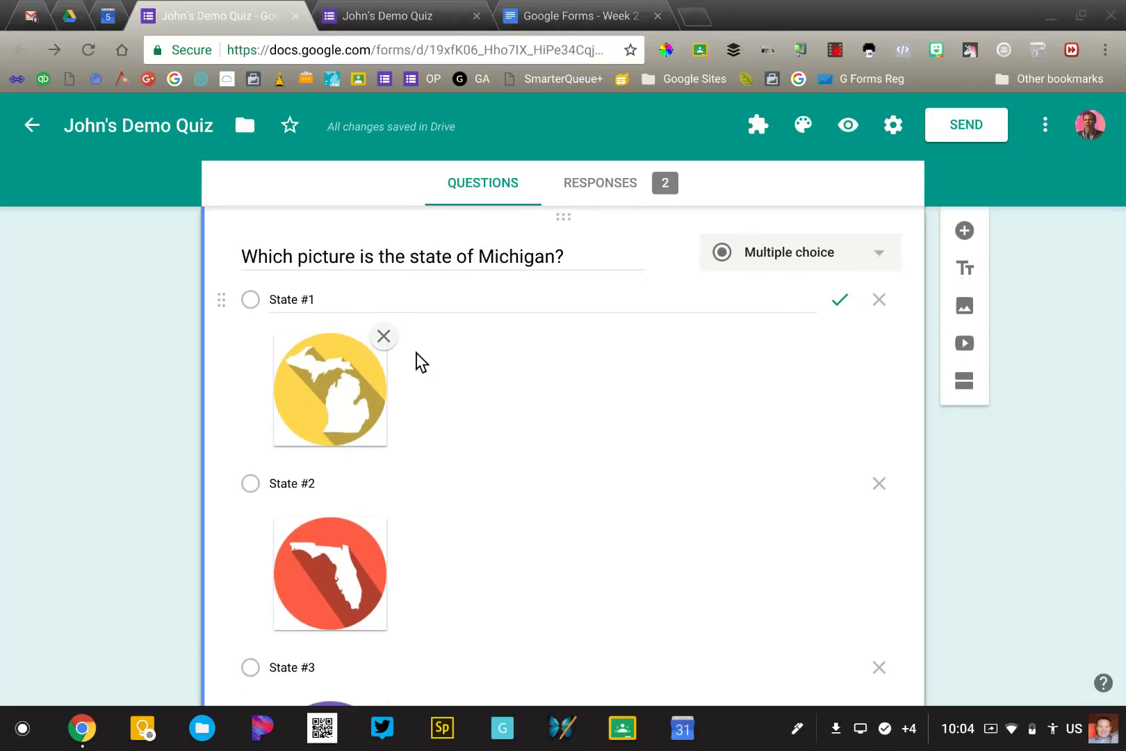
scroll(416, 353, "up", 1)
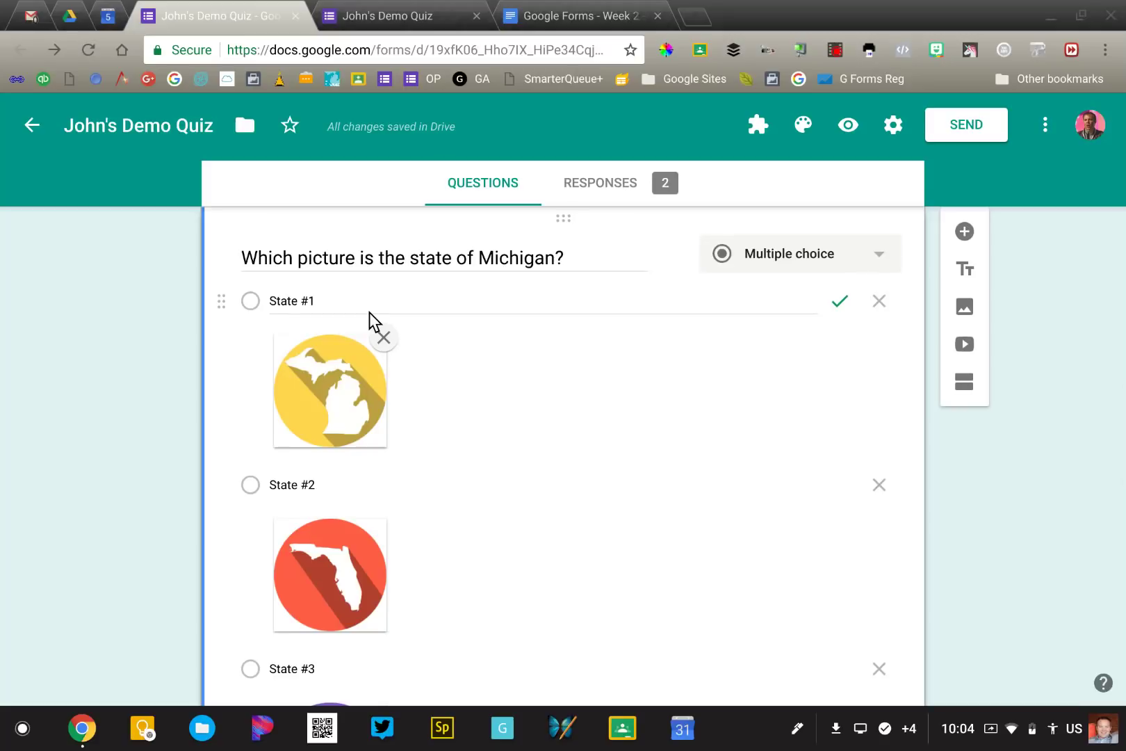
scroll(370, 312, "down", 5)
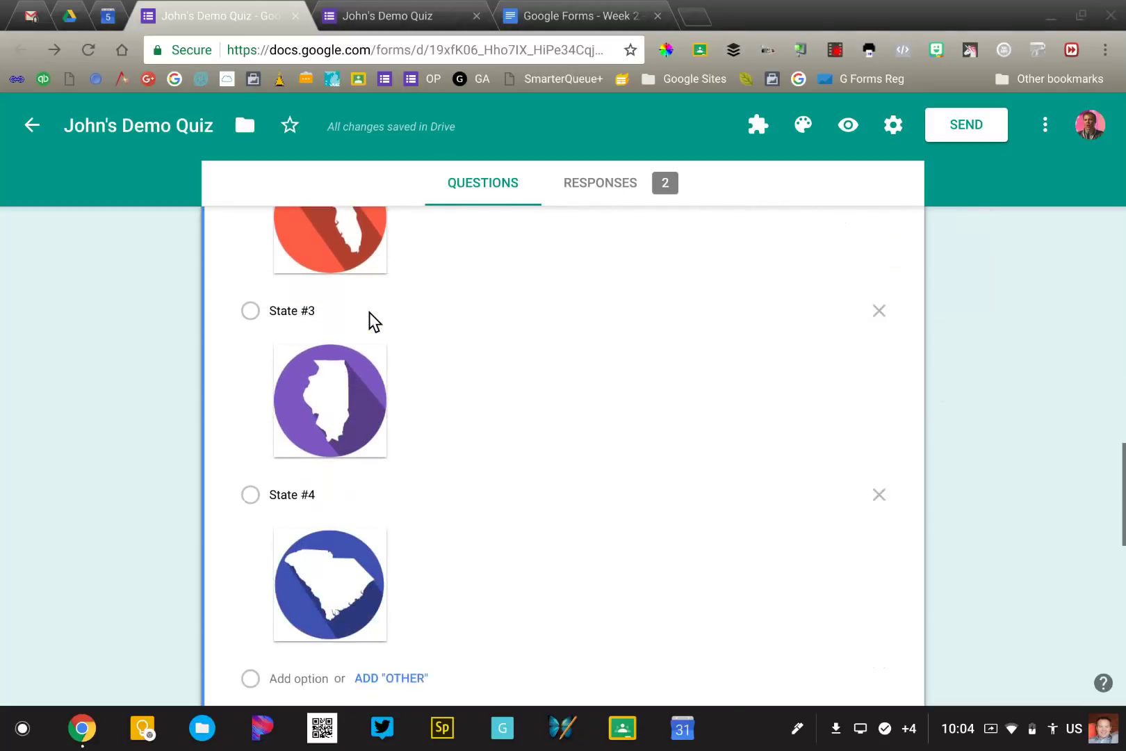
scroll(369, 312, "down", 5)
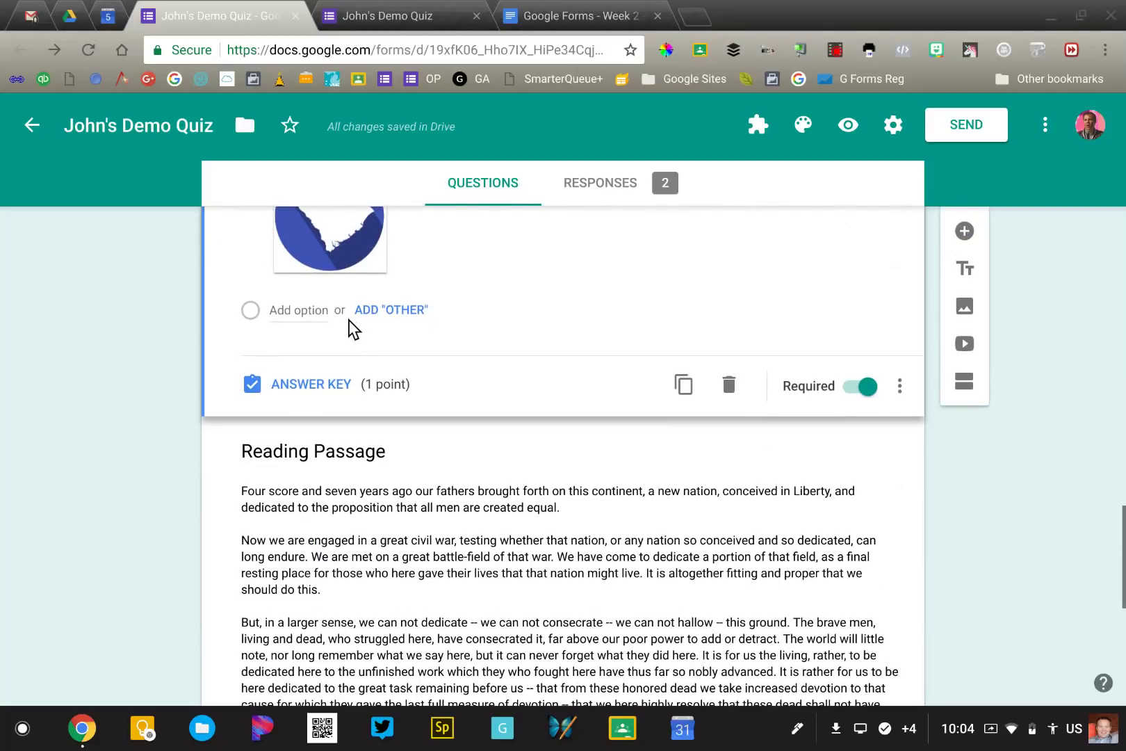
scroll(354, 326, "down", 3)
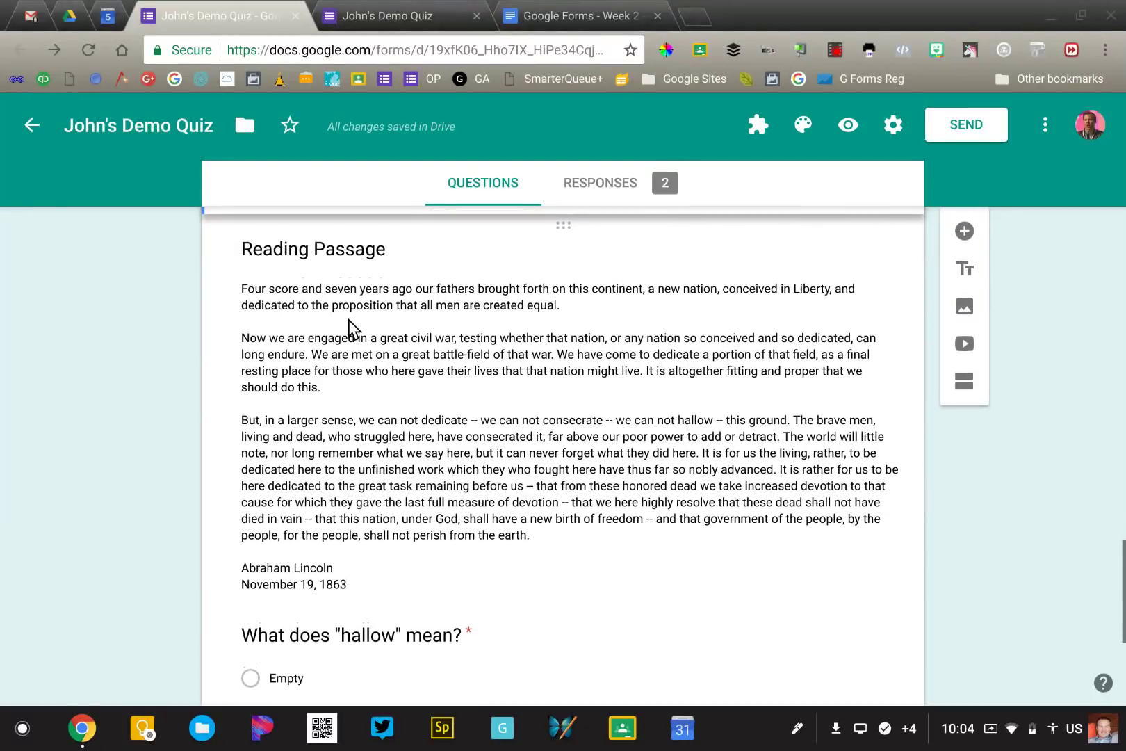
left_click(349, 326)
key("ctrl+a")
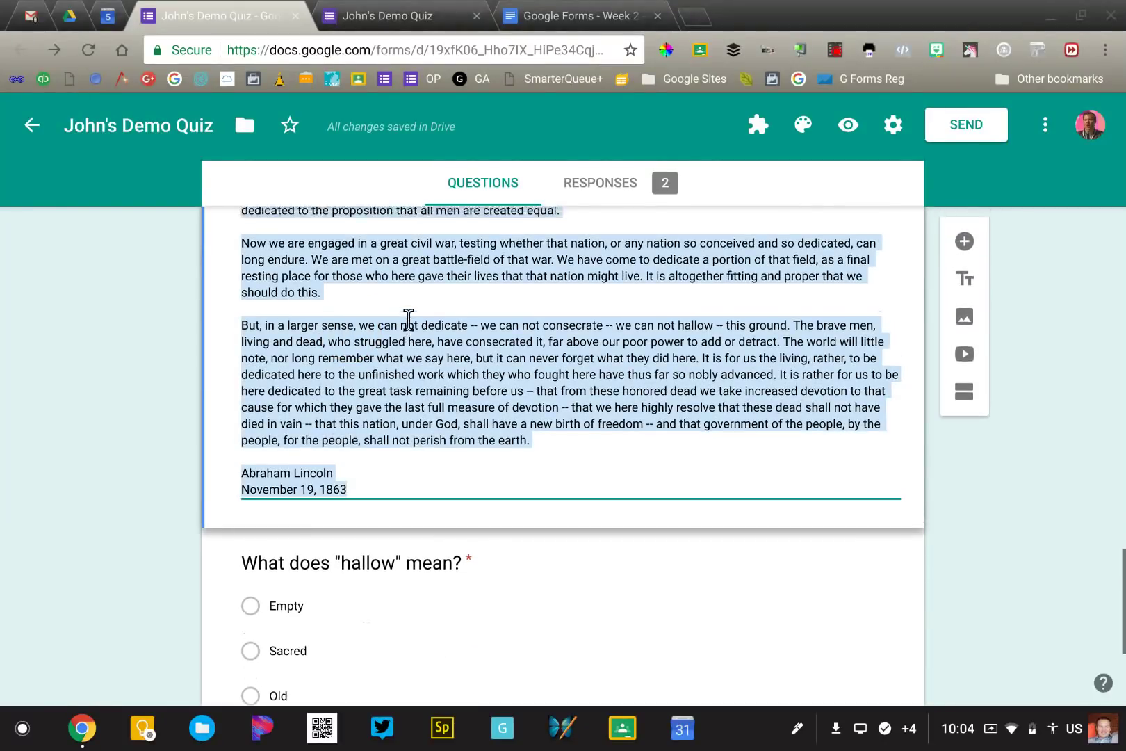
scroll(418, 324, "up", 2)
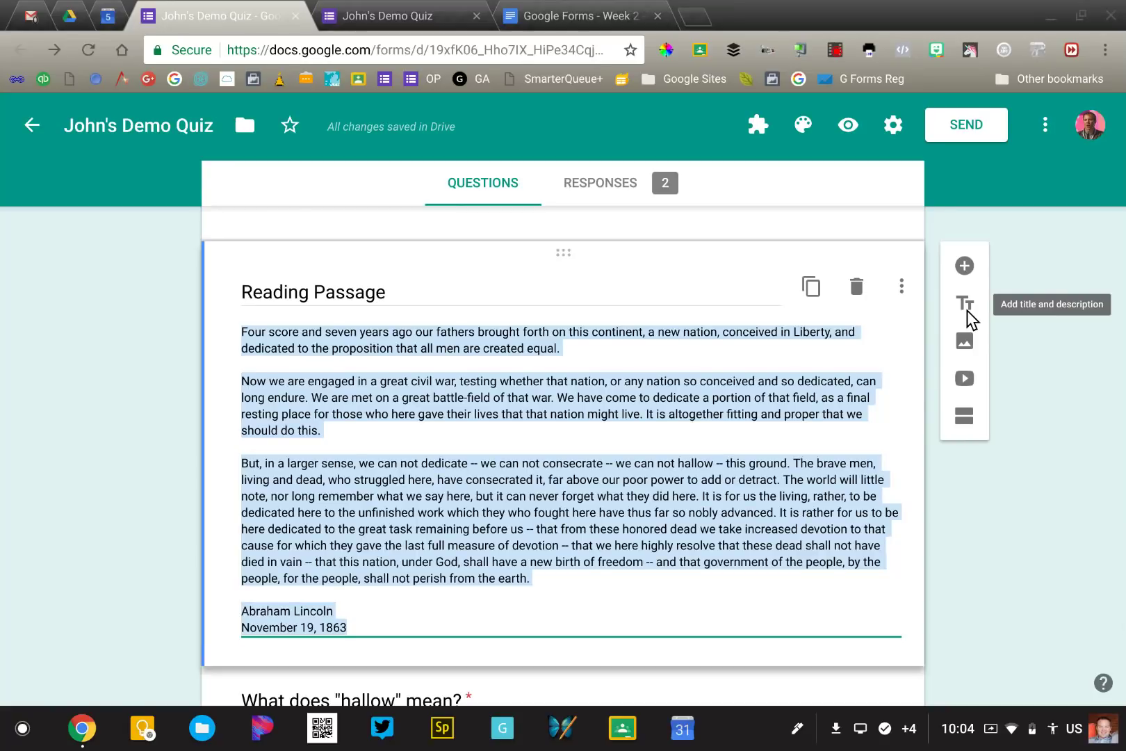
left_click(393, 396)
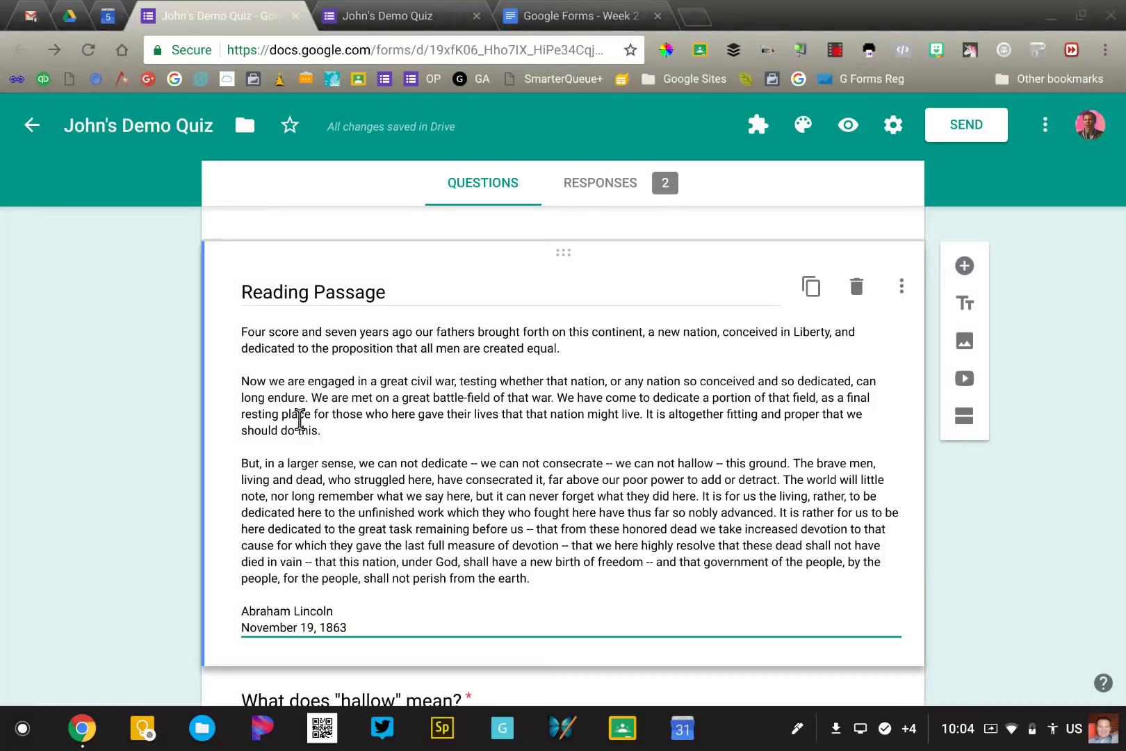
scroll(244, 459, "down", 5)
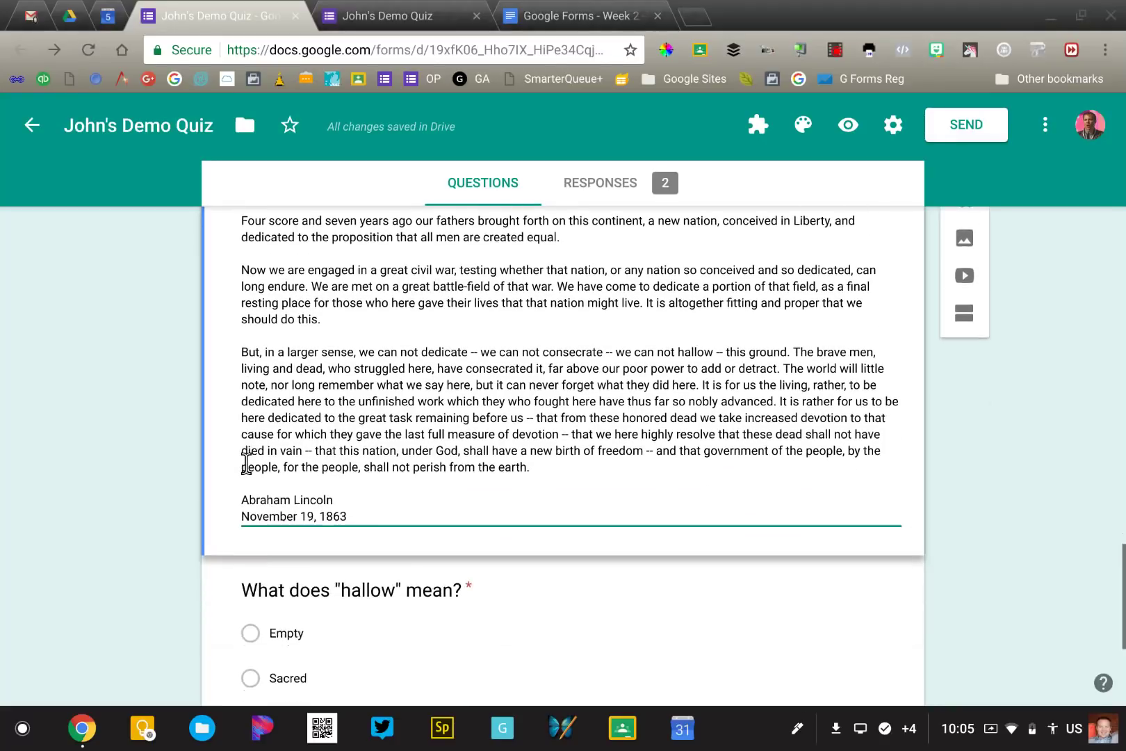
scroll(357, 579, "up", 4)
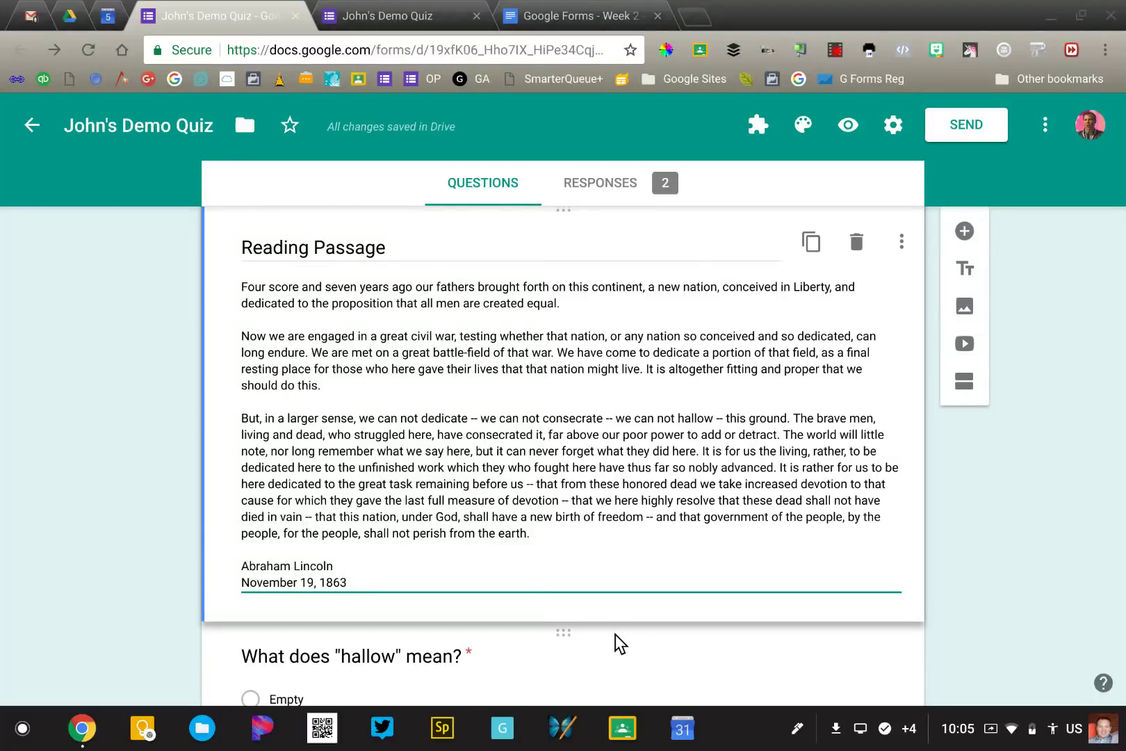
Turn on Shuffle option order for the 'hallow' question
scroll(616, 643, "down", 7)
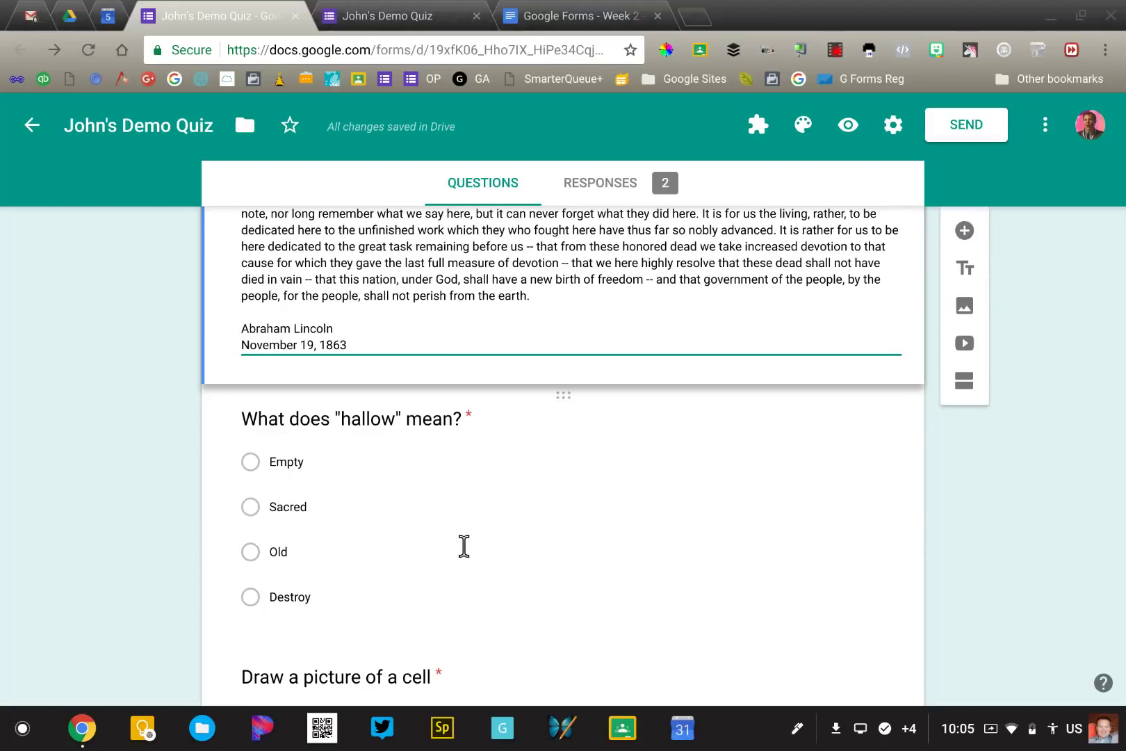
left_click(396, 521)
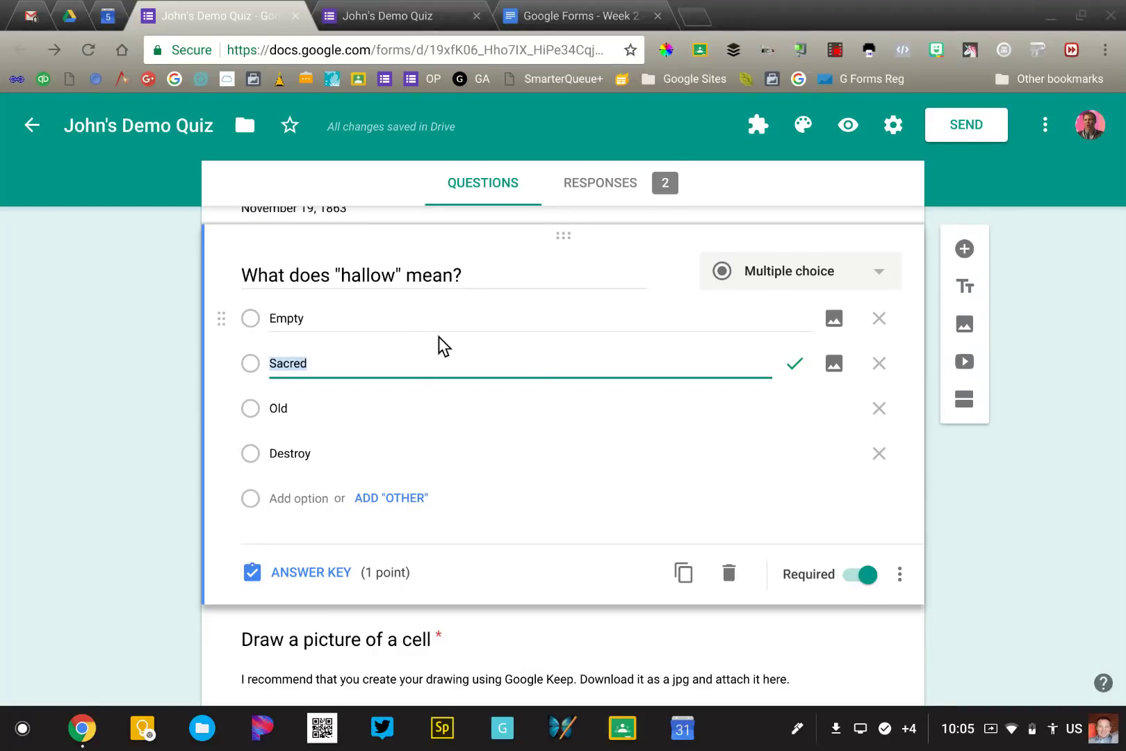
left_click(899, 575)
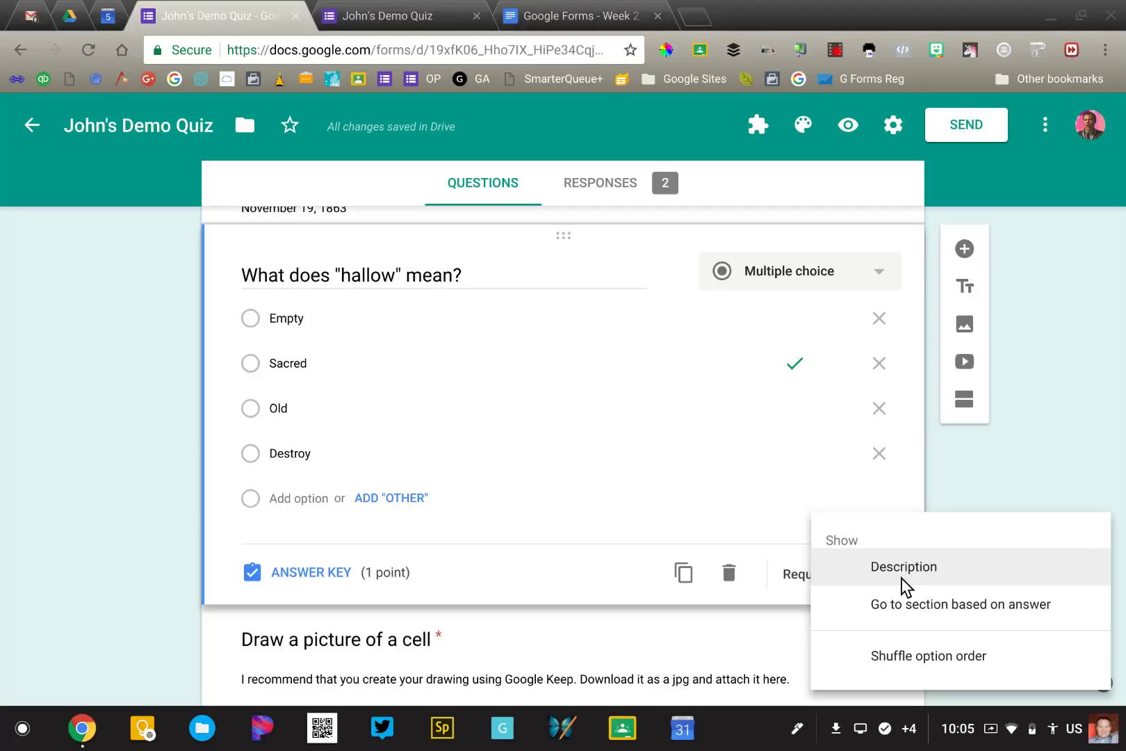
left_click(917, 665)
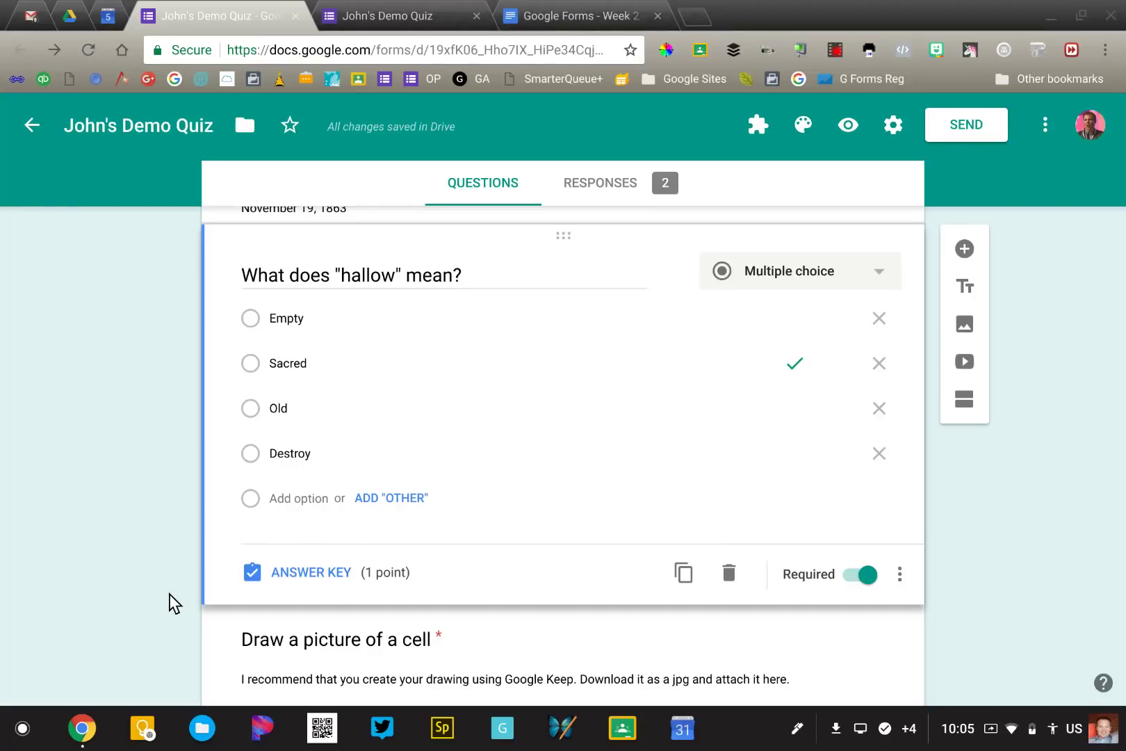
Select the 'Draw a picture of a cell' upload question
scroll(174, 603, "down", 3)
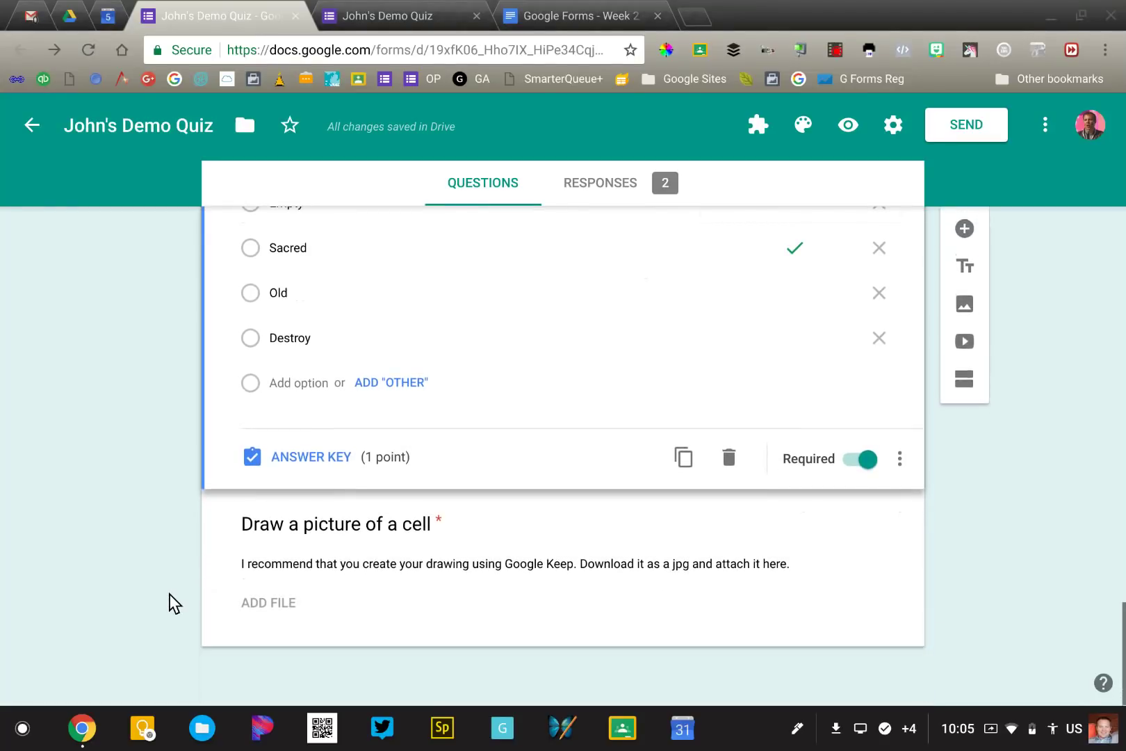
left_click(501, 545)
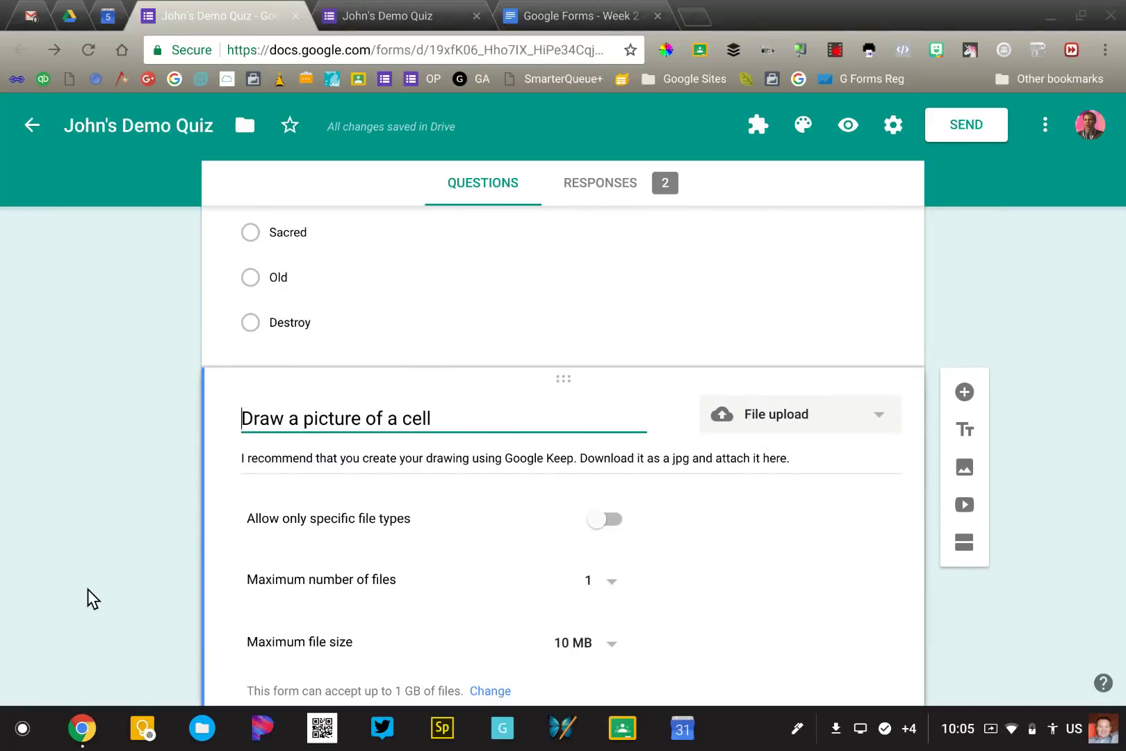
scroll(88, 589, "down", 3)
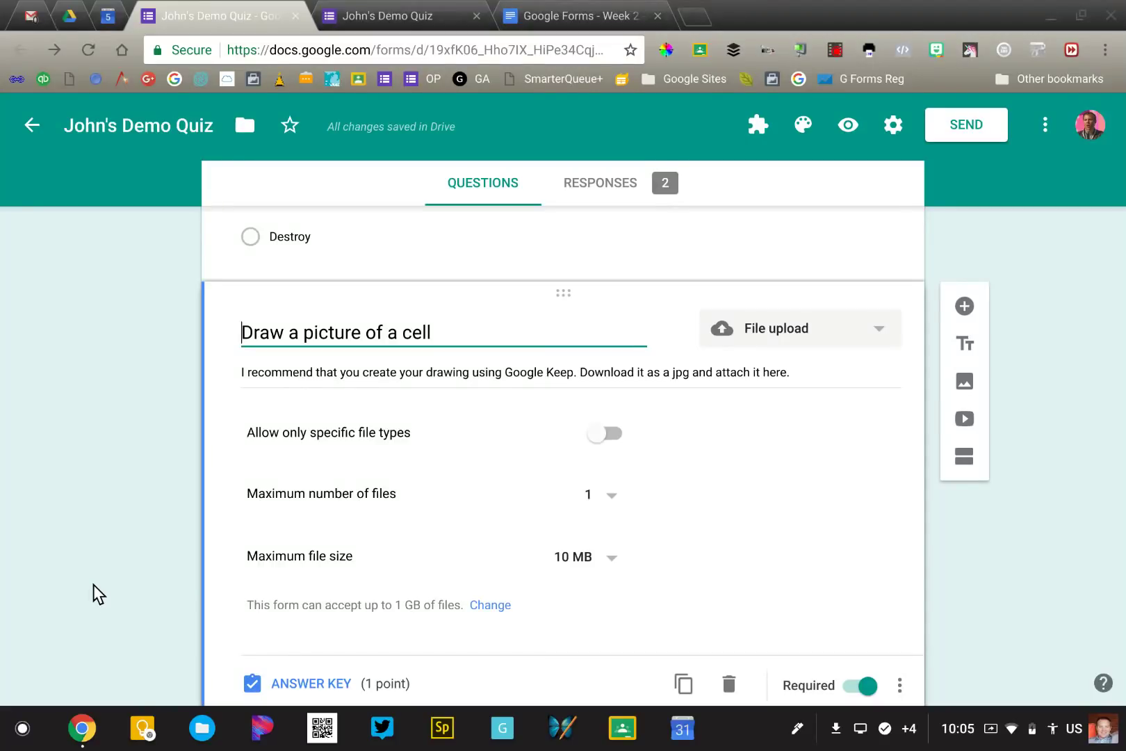
In the live preview, go past the student-details page to the Week 2 questions
left_click(420, 15)
scroll(254, 455, "down", 5)
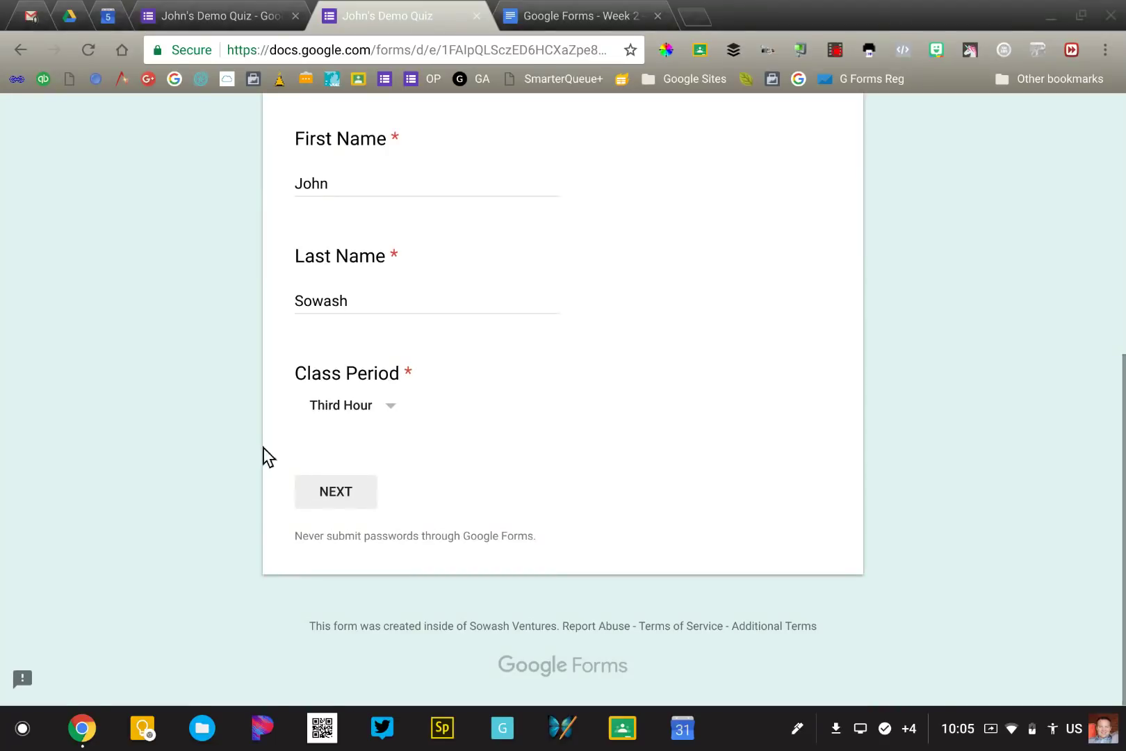
left_click(327, 502)
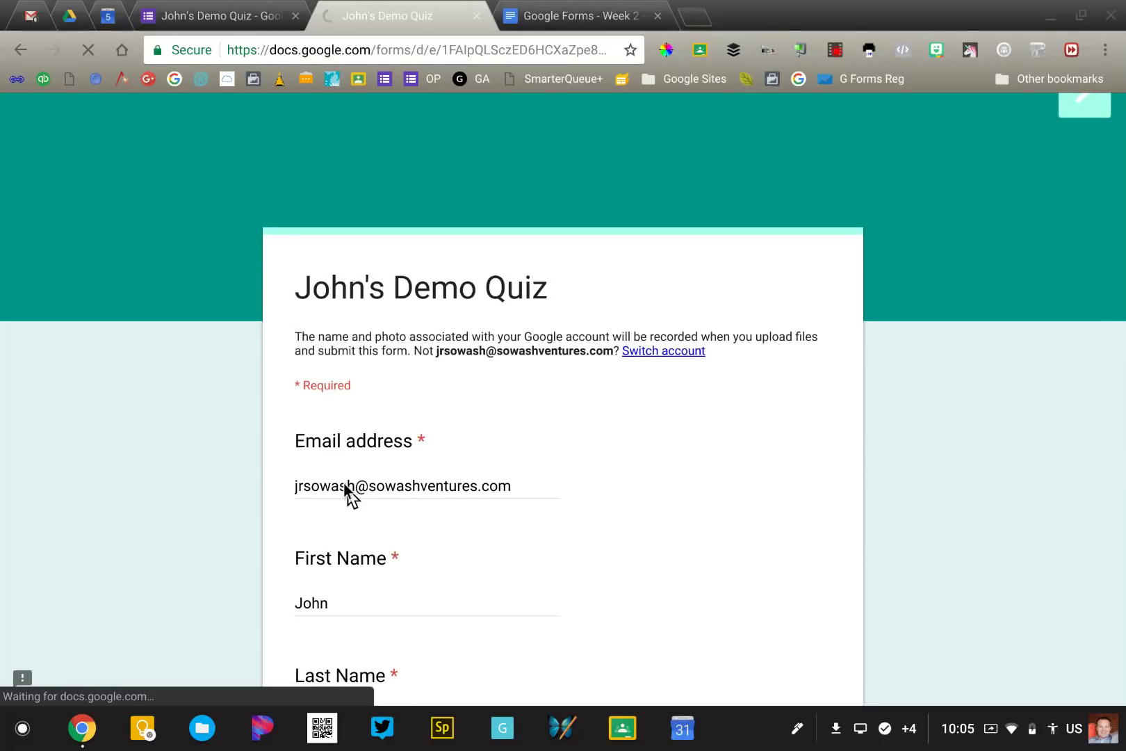
scroll(344, 483, "down", 3)
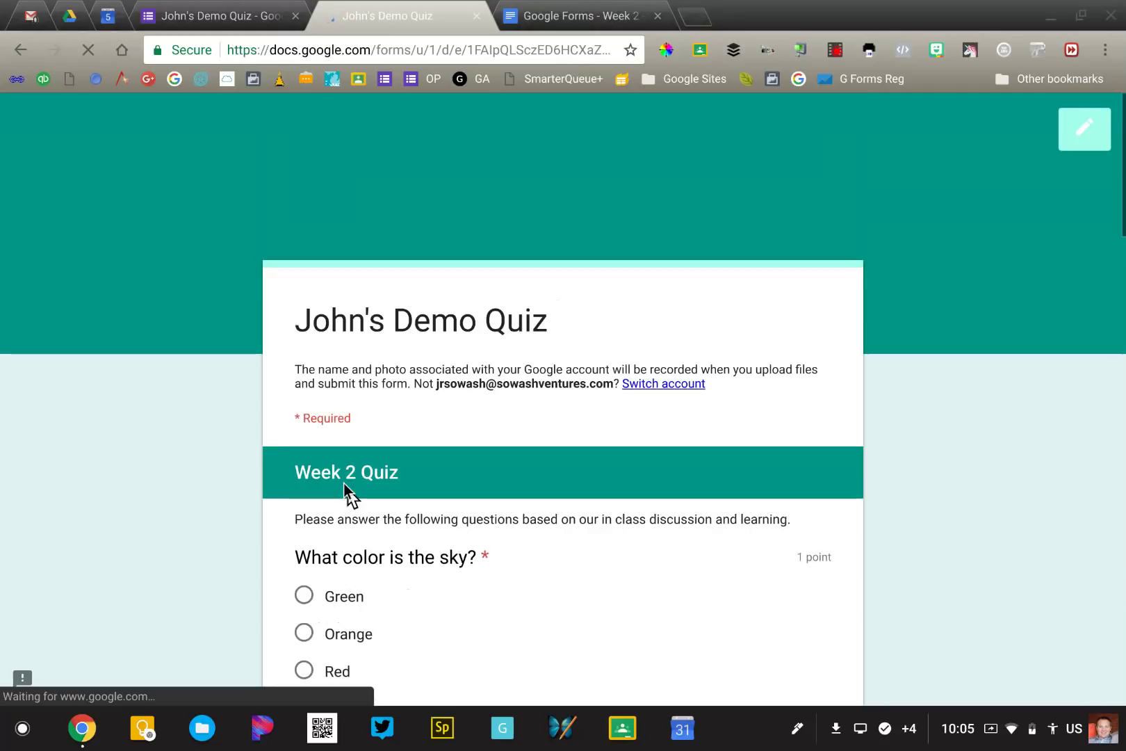
scroll(343, 483, "down", 15)
scroll(345, 492, "up", 3)
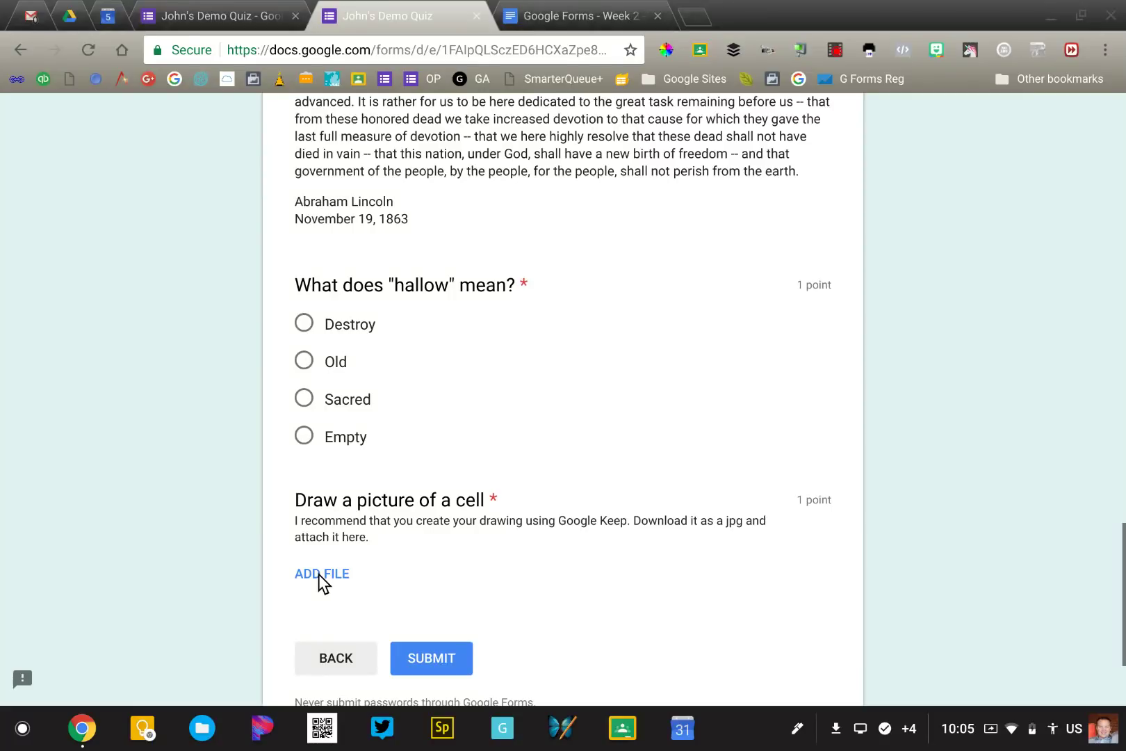
Upload ink (6).png from the computer as the cell-drawing answer, then return to the top
left_click(320, 575)
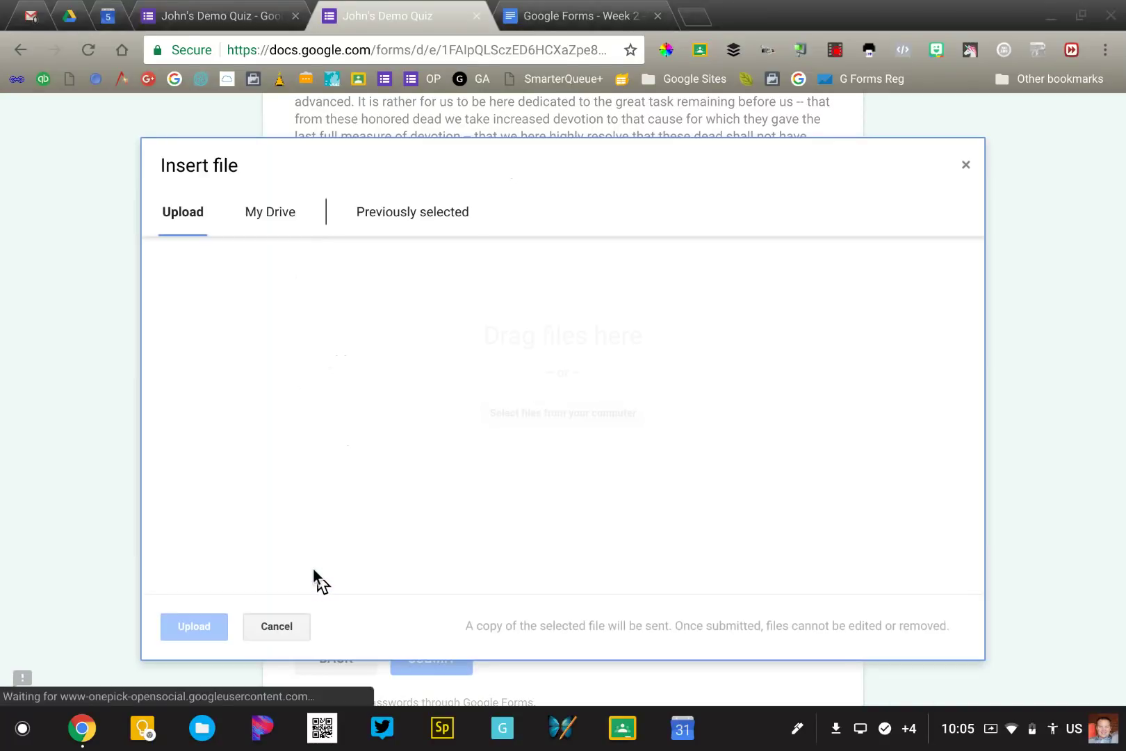
left_click(540, 415)
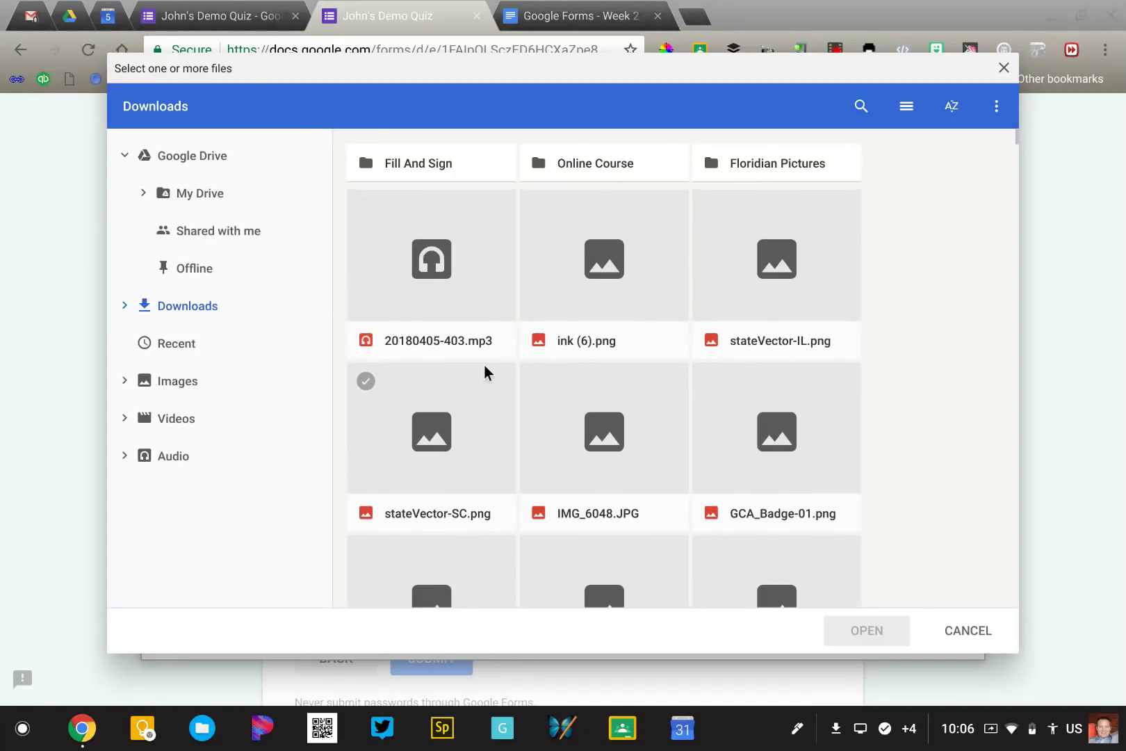
left_click(576, 254)
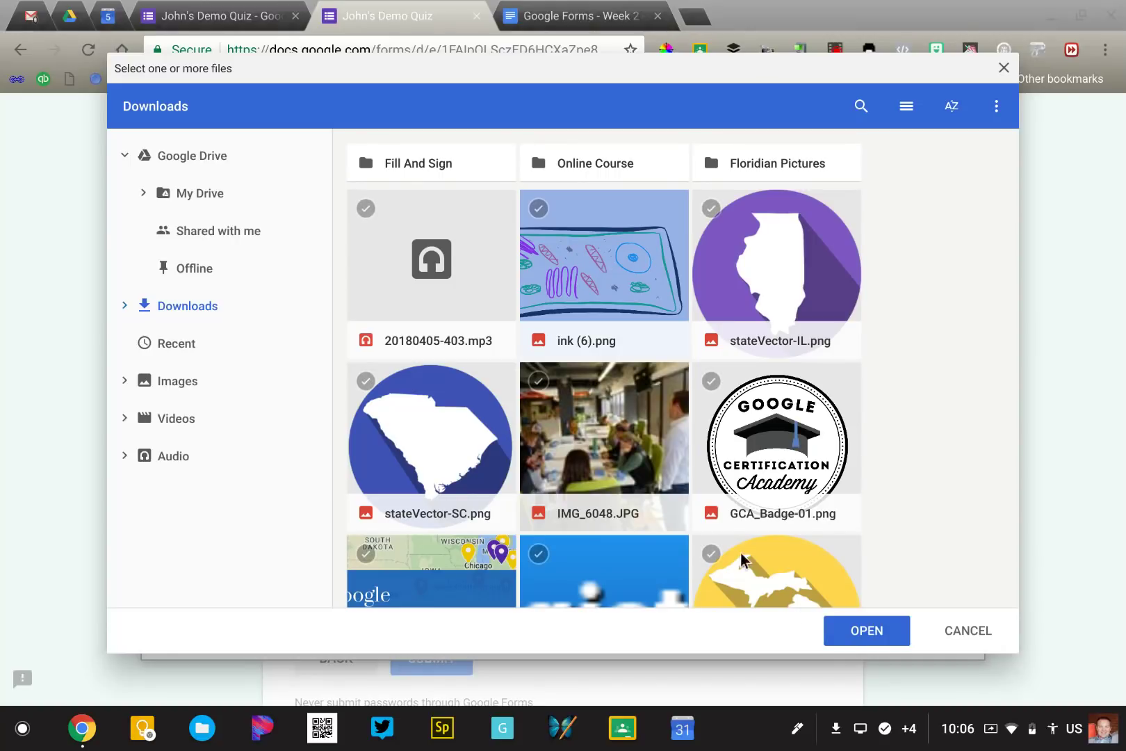
left_click(865, 632)
left_click(200, 628)
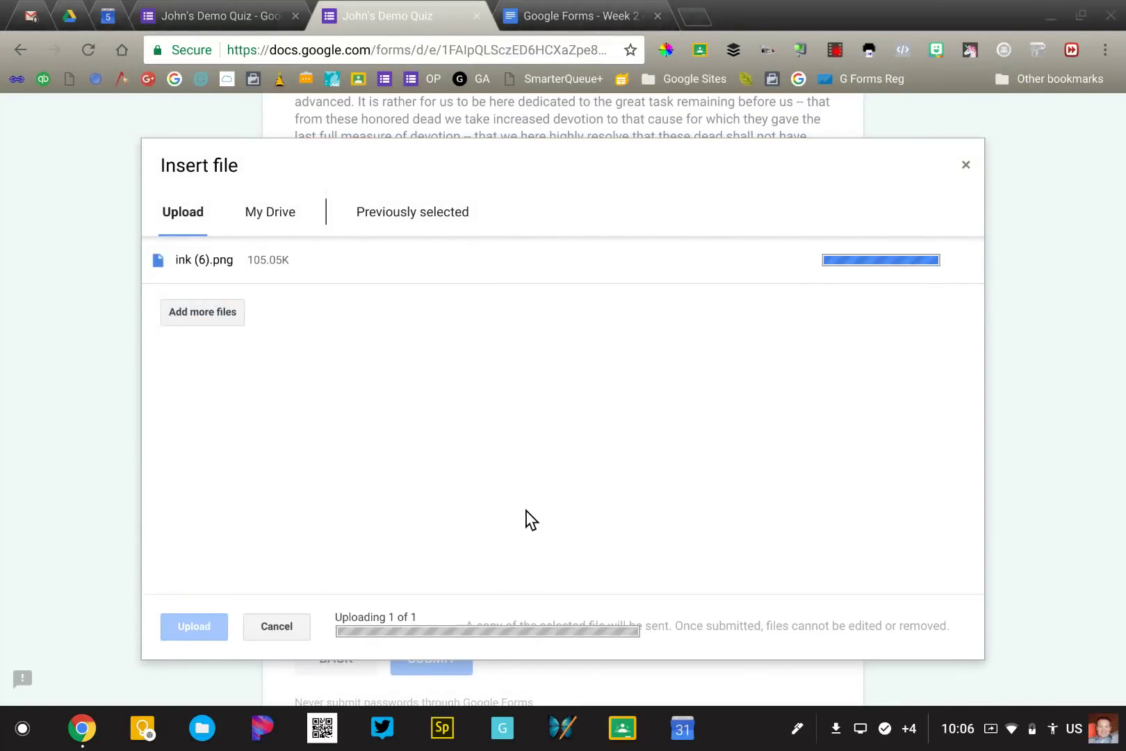
scroll(527, 520, "down", 1)
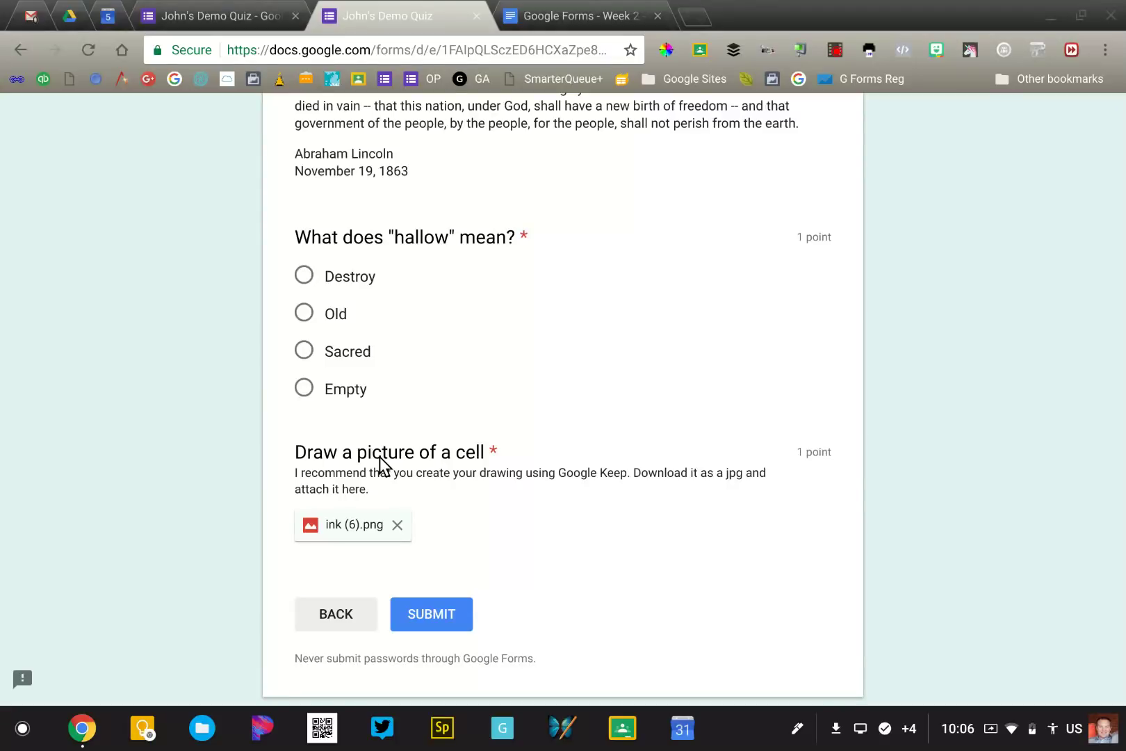
scroll(385, 466, "down", 1)
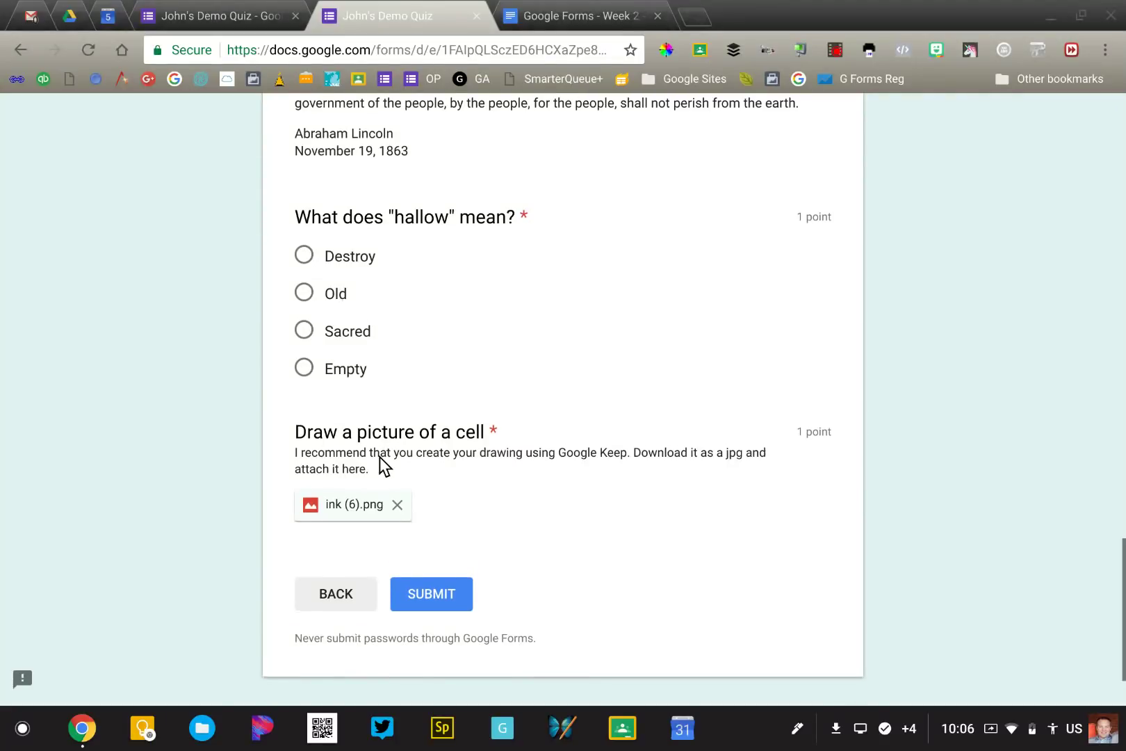
key("Home")
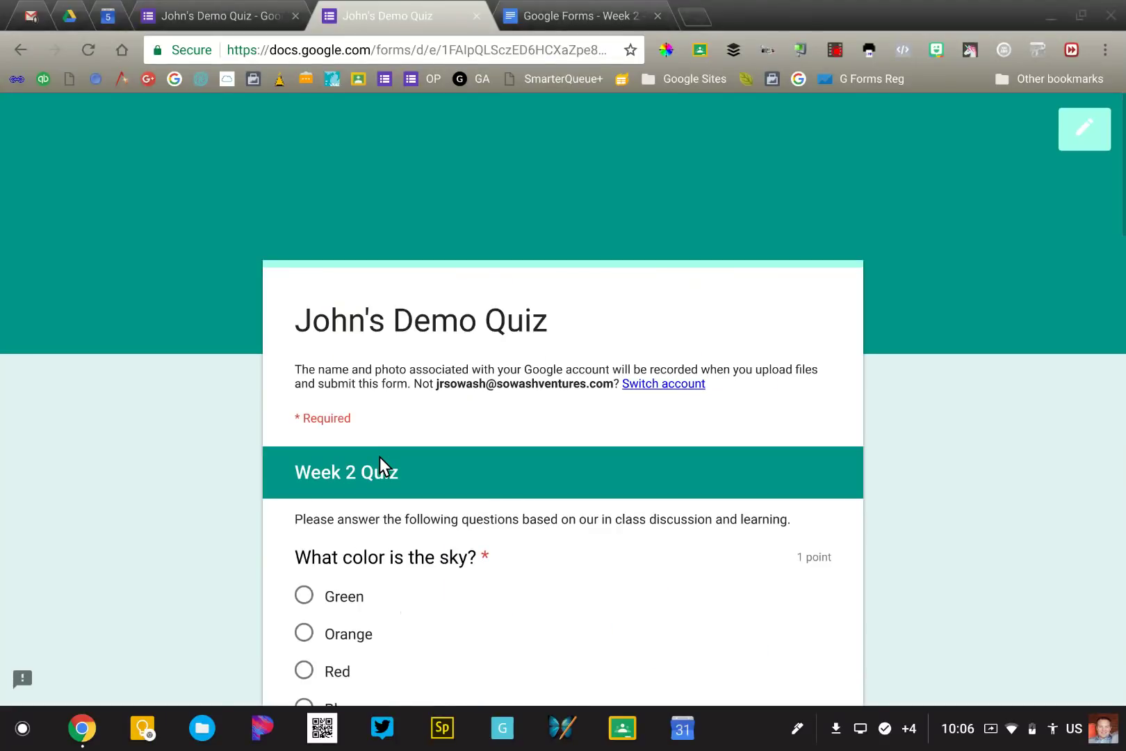